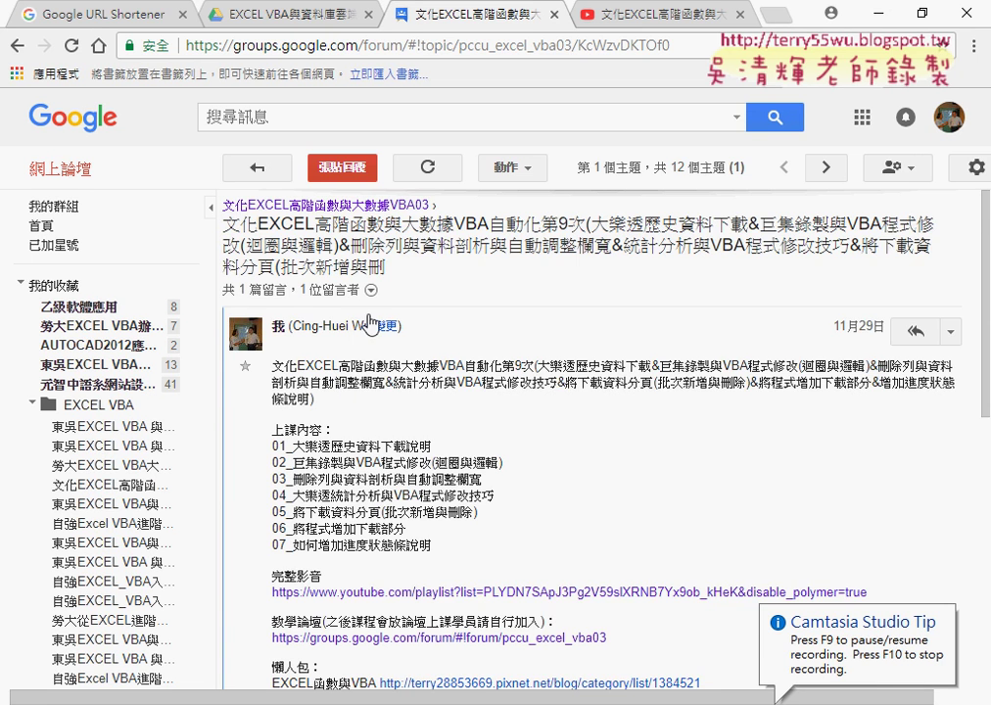
{"action": "left_click", "coordinate": [16, 46]}
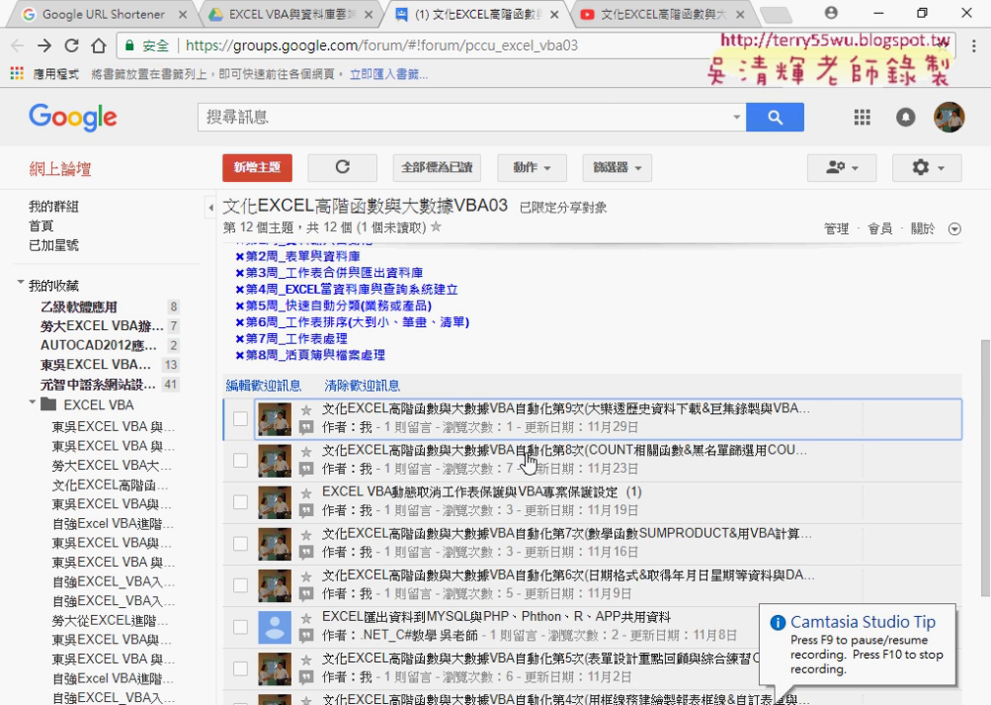
{"action": "scroll", "coordinate": [592, 529], "scroll_direction": "down", "scroll_amount": 2}
{"action": "scroll", "coordinate": [592, 524], "scroll_direction": "up", "scroll_amount": 3}
{"action": "left_click", "coordinate": [579, 516]}
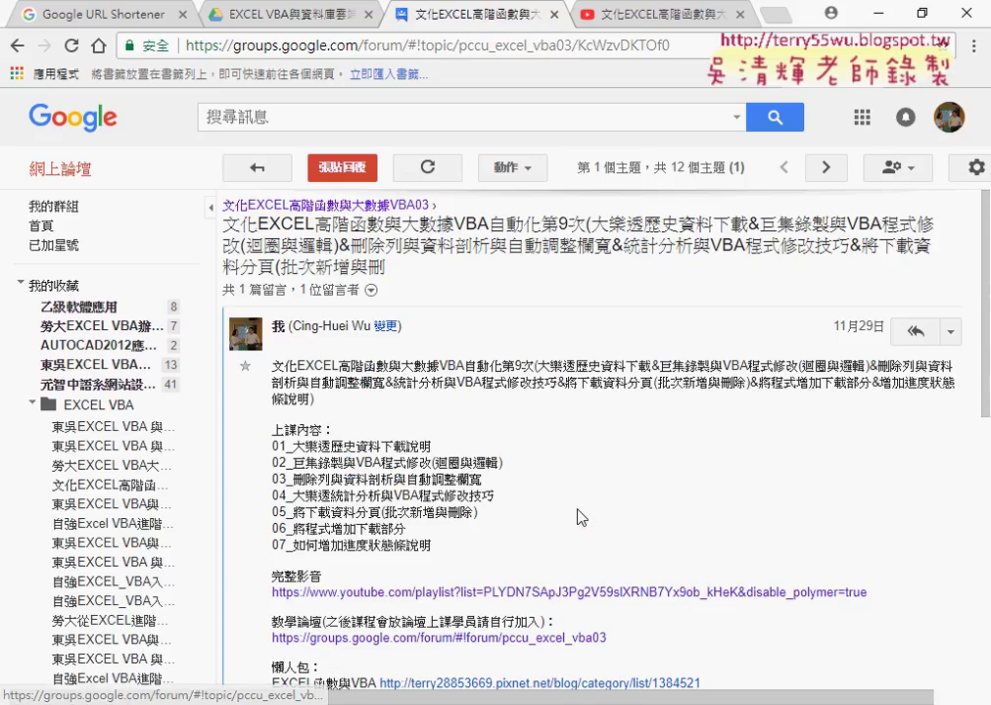
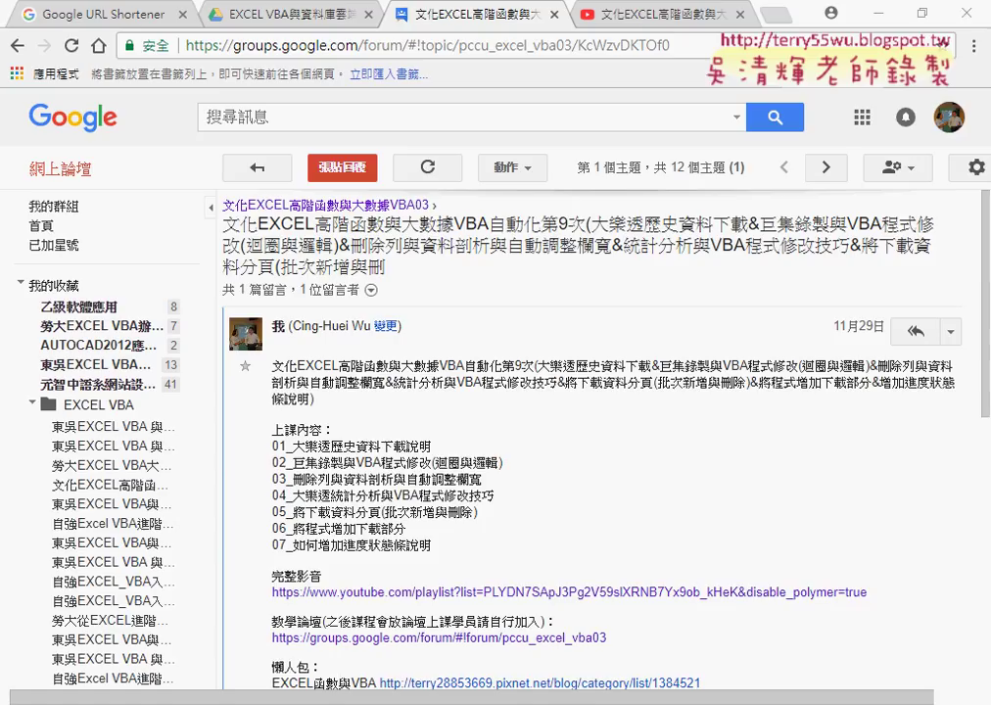
- Drag the system volume slider down to 0 to mute the computer's sound
{"action": "mouse_move", "coordinate": [852, 678]}
{"action": "left_mouse_down"}
{"action": "mouse_move", "coordinate": [821, 678]}
{"action": "mouse_move", "coordinate": [653, 539]}
{"action": "left_mouse_up"}
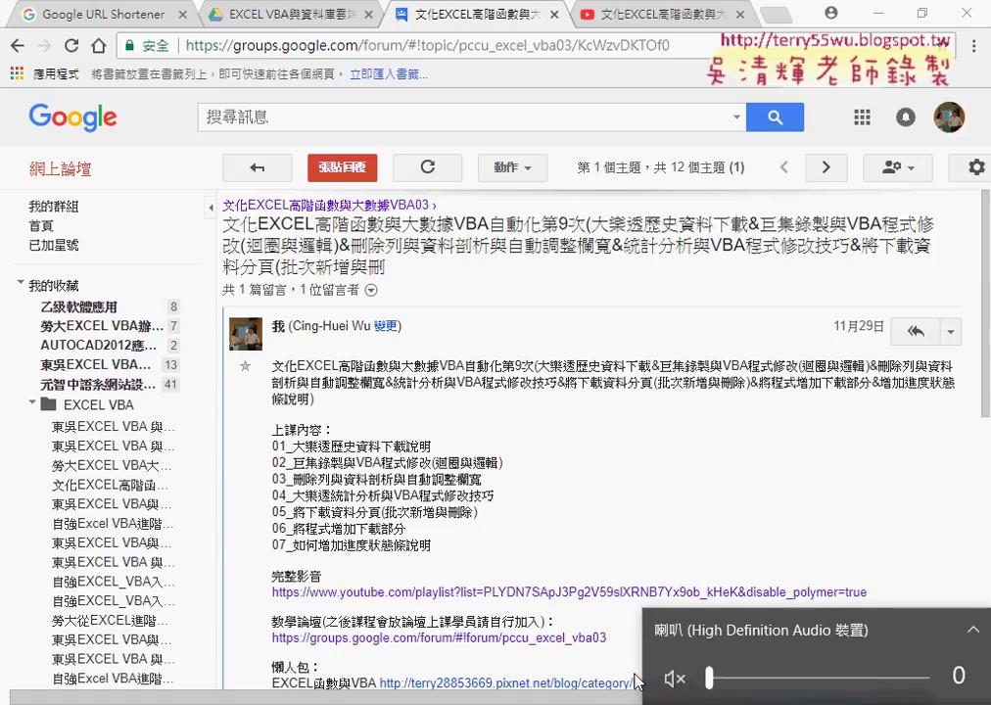
{"action": "left_click", "coordinate": [392, 394]}
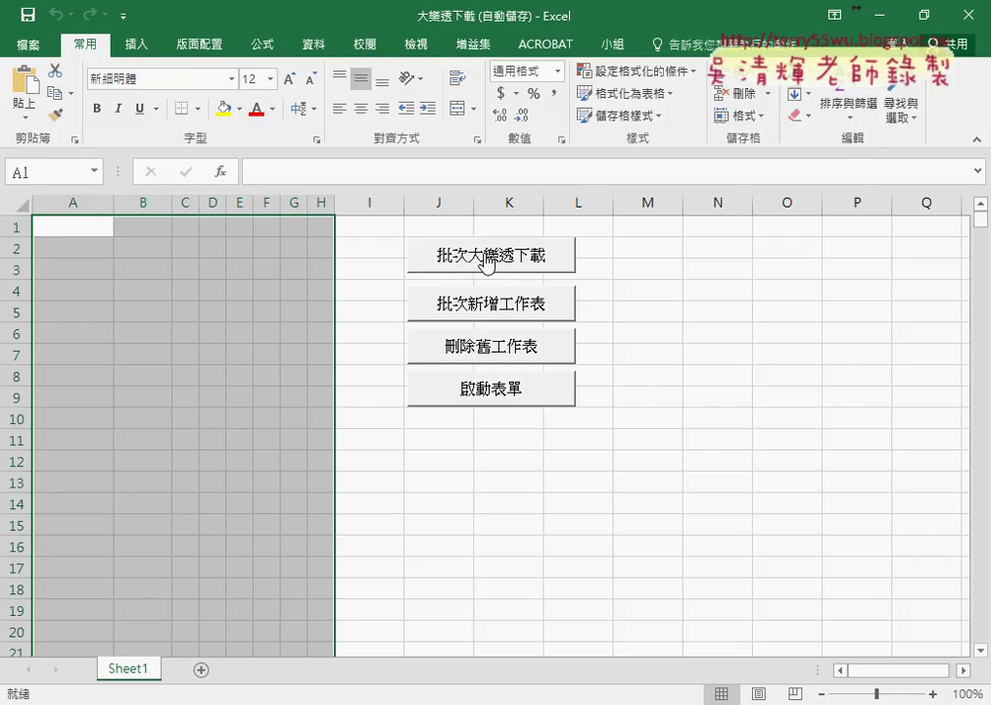
- Run the 批次大樂透下載 macro to fill columns A–H with Big Lotto draw history
{"action": "left_click", "coordinate": [485, 254]}
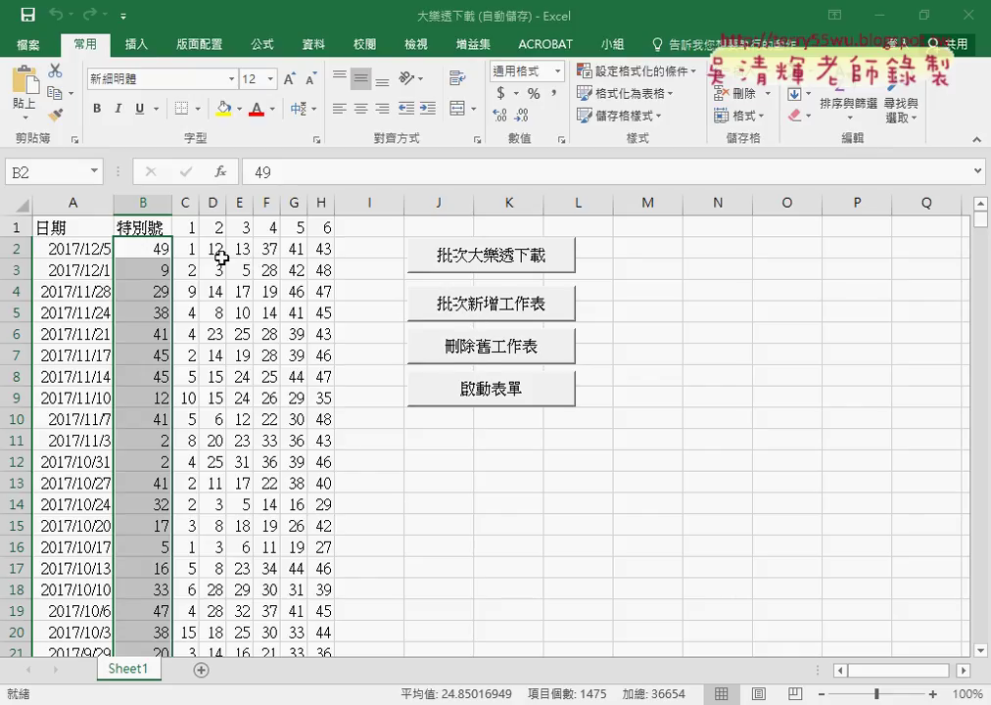
{"action": "mouse_move", "coordinate": [77, 225]}
{"action": "left_mouse_down"}
{"action": "mouse_move", "coordinate": [72, 340]}
{"action": "mouse_move", "coordinate": [289, 545]}
{"action": "left_mouse_up"}
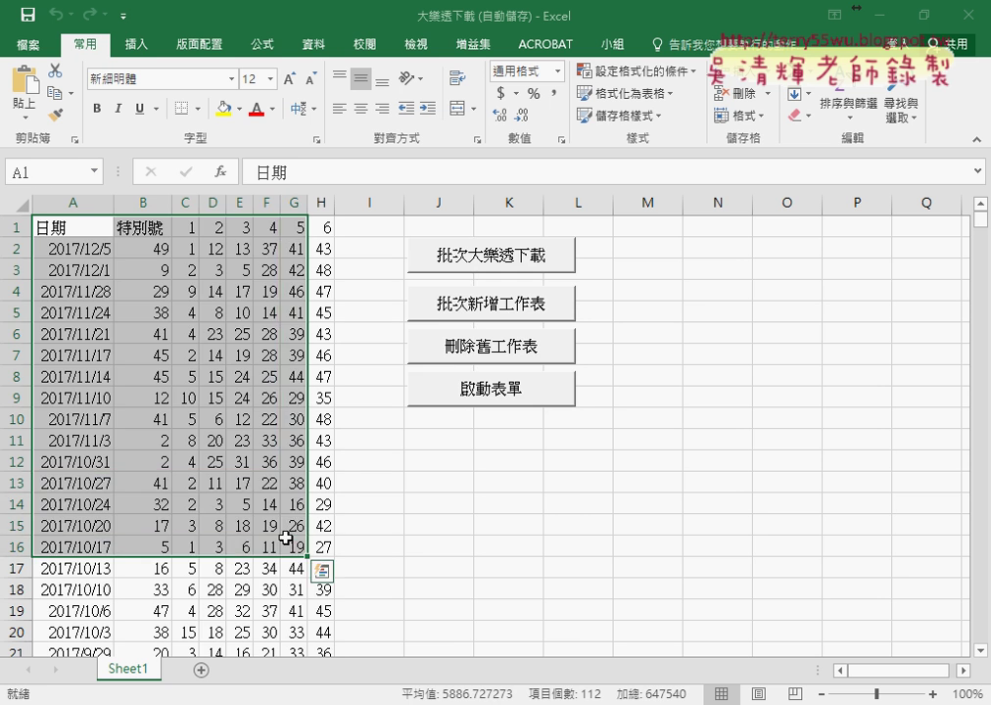
{"action": "scroll", "coordinate": [290, 529], "scroll_direction": "down", "scroll_amount": 10}
{"action": "scroll", "coordinate": [290, 521], "scroll_direction": "down", "scroll_amount": 5}
{"action": "scroll", "coordinate": [290, 522], "scroll_direction": "down", "scroll_amount": 9}
{"action": "scroll", "coordinate": [239, 498], "scroll_direction": "down", "scroll_amount": 10}
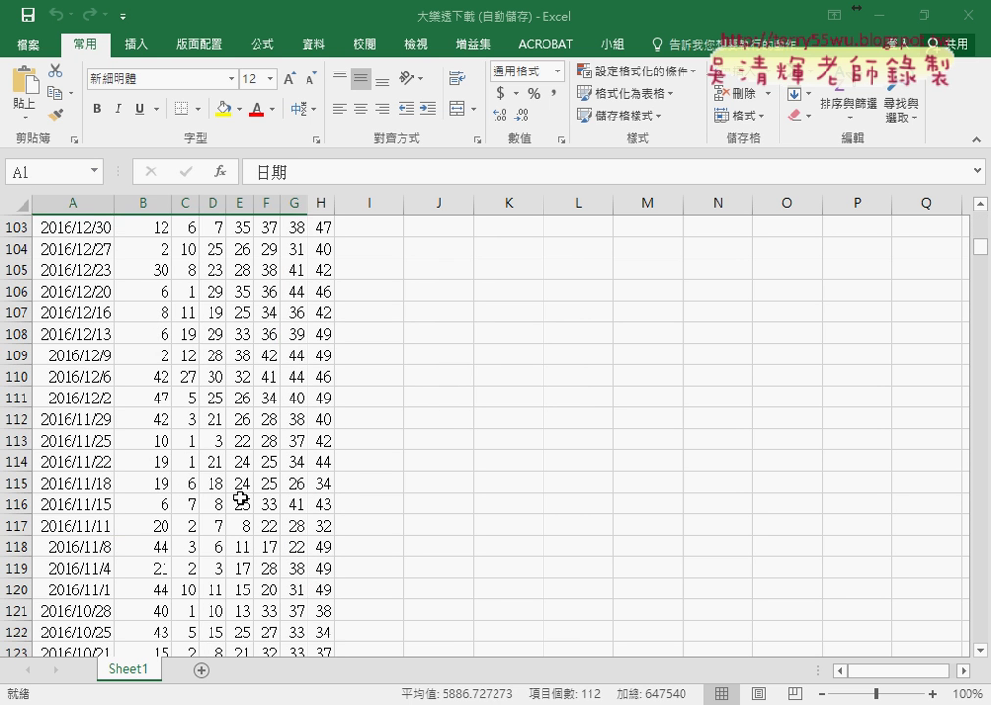
{"action": "left_click", "coordinate": [88, 428]}
{"action": "key", "text": "ctrl+Down"}
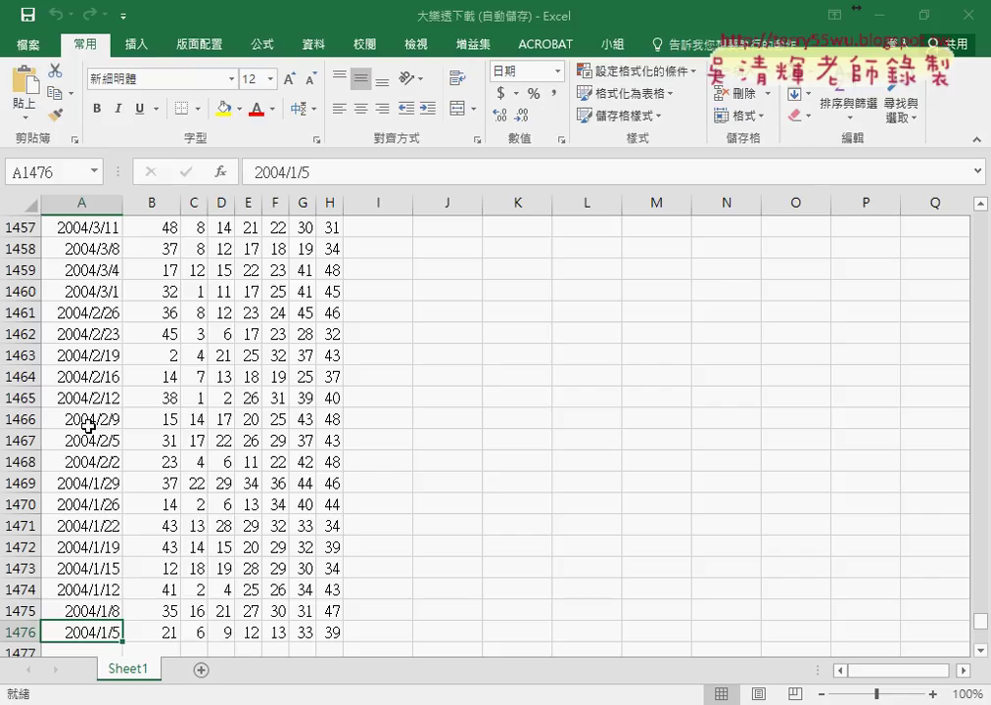
{"action": "key", "text": "ctrl+Up"}
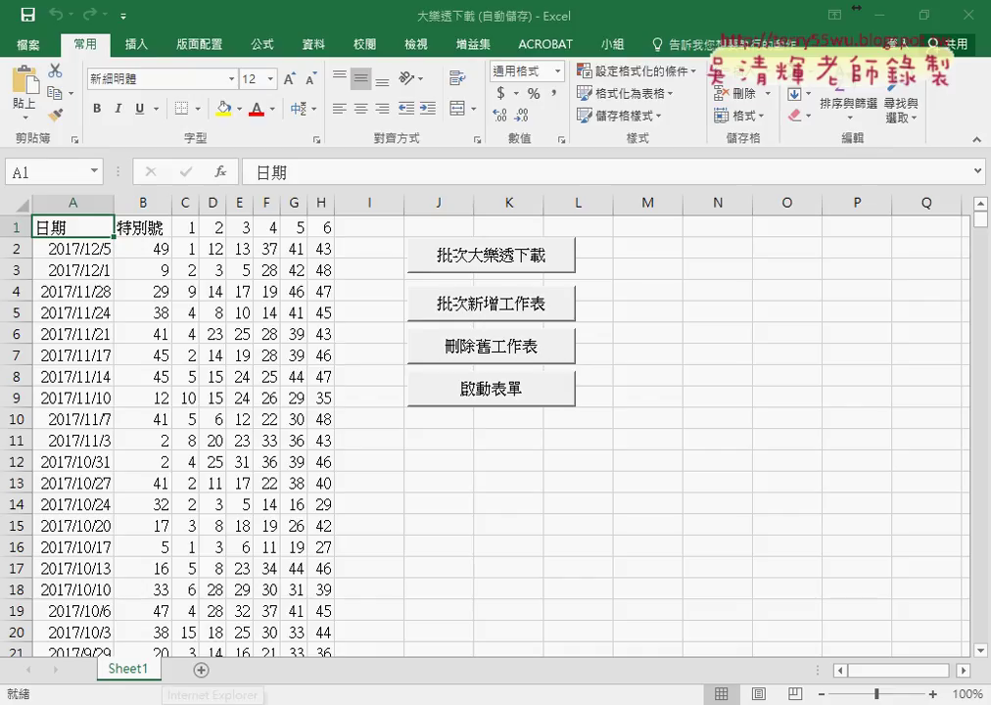
- Run 批次新增工作表 and inspect new sheets 1–4, selecting C1:G18 on sheet 4, then return to Sheet1
{"action": "left_click", "coordinate": [508, 306]}
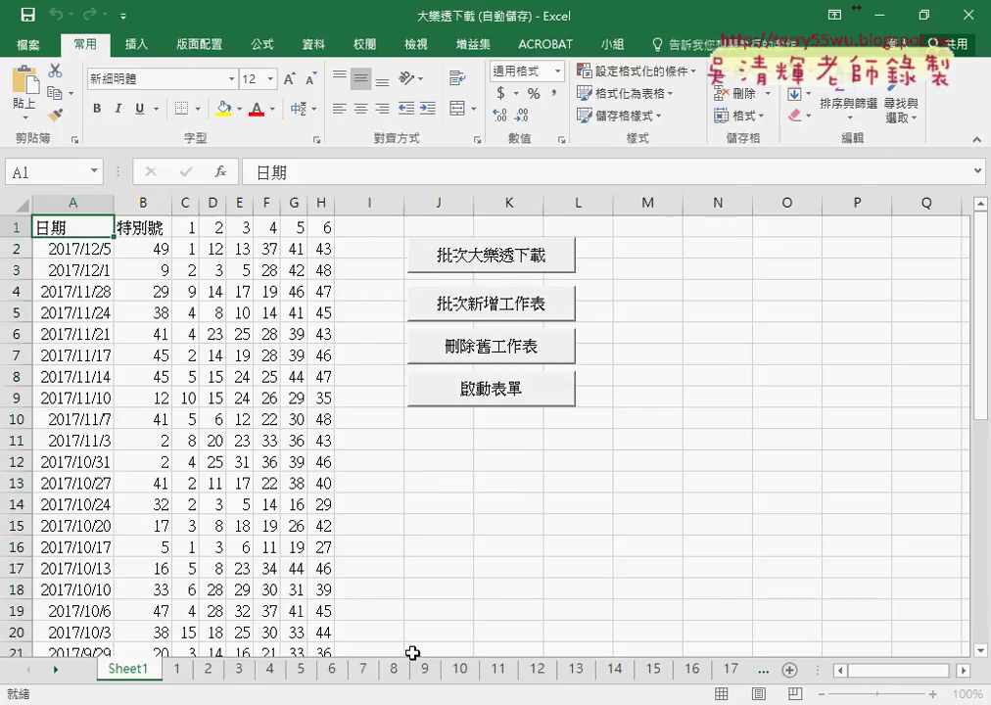
{"action": "left_click", "coordinate": [179, 672]}
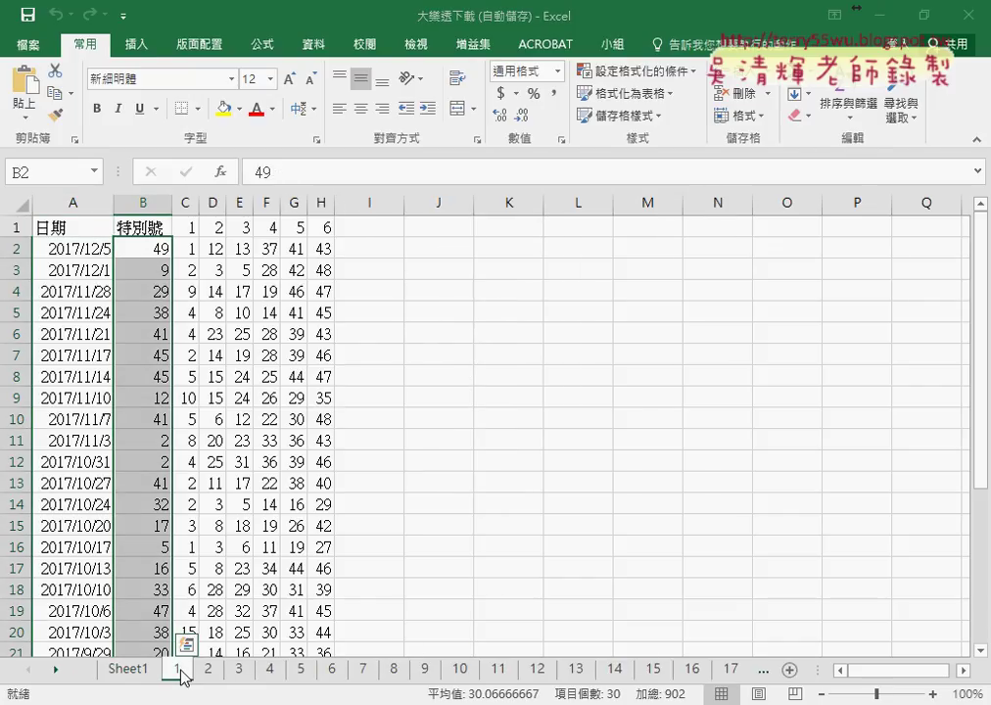
{"action": "left_click", "coordinate": [199, 671]}
{"action": "left_click", "coordinate": [240, 676]}
{"action": "left_click", "coordinate": [270, 674]}
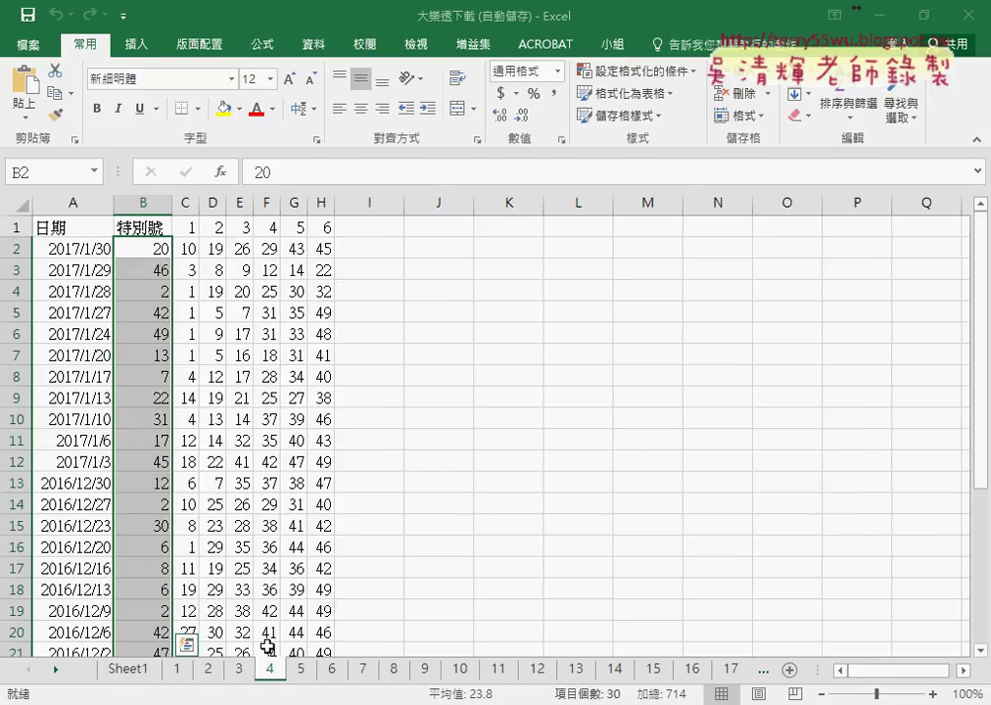
{"action": "left_click_drag", "start_coordinate": [190, 227], "coordinate": [296, 601]}
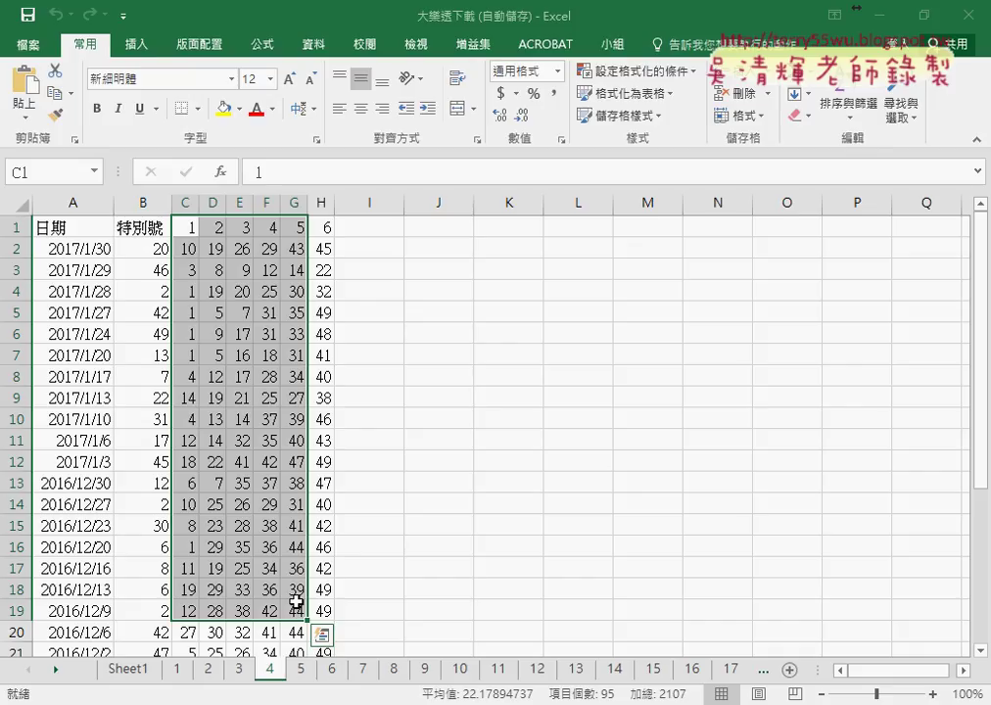
{"action": "left_click", "coordinate": [135, 670]}
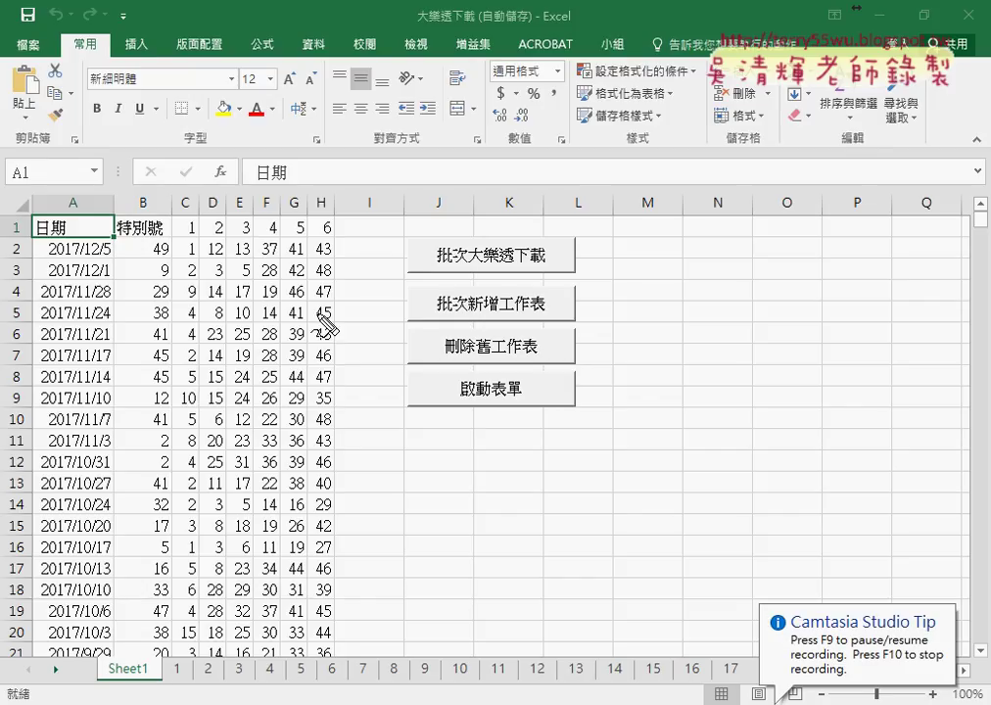
- Annotate the sheet-adding step in red ink with the notes 'Sheets' and 'add'
{"action": "left_click_drag", "start_coordinate": [439, 291], "coordinate": [547, 291]}
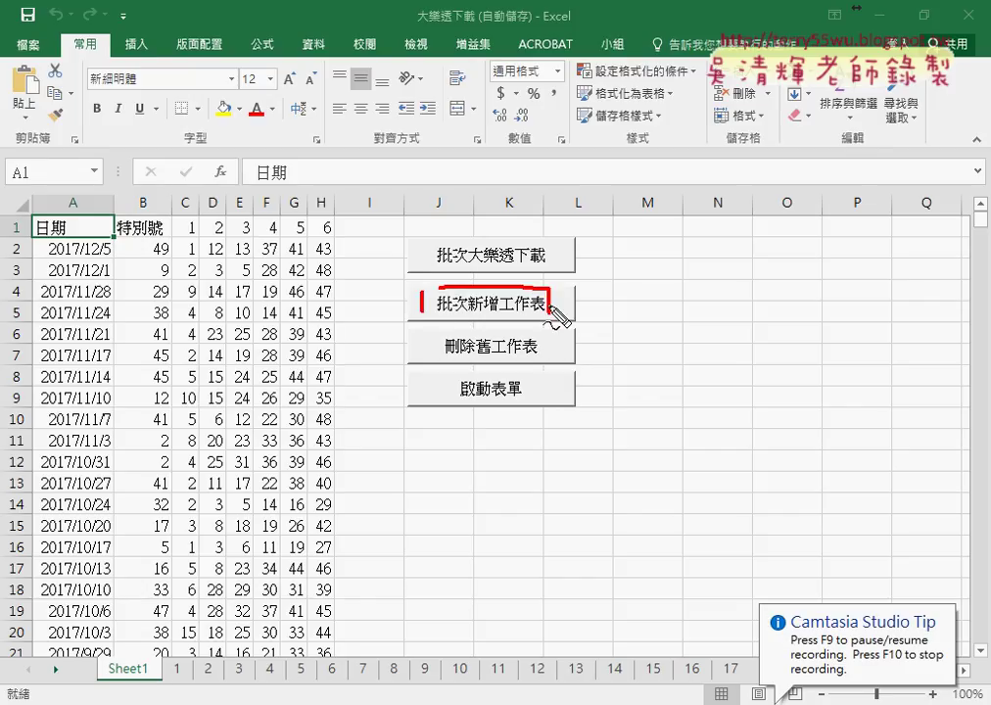
{"action": "mouse_move", "coordinate": [600, 317]}
{"action": "left_mouse_down"}
{"action": "mouse_move", "coordinate": [615, 324]}
{"action": "mouse_move", "coordinate": [601, 329]}
{"action": "mouse_move", "coordinate": [668, 322]}
{"action": "mouse_move", "coordinate": [684, 333]}
{"action": "left_mouse_up"}
{"action": "mouse_move", "coordinate": [672, 311]}
{"action": "left_mouse_down"}
{"action": "mouse_move", "coordinate": [692, 310]}
{"action": "mouse_move", "coordinate": [691, 335]}
{"action": "left_mouse_up"}
{"action": "left_click_drag", "start_coordinate": [611, 341], "coordinate": [717, 340]}
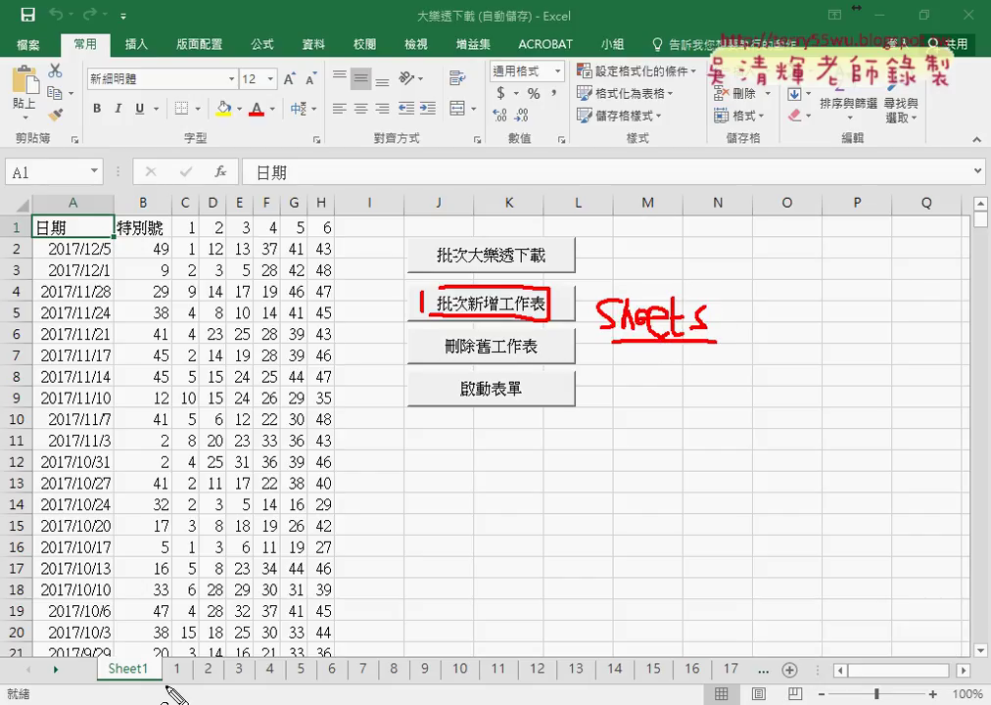
{"action": "left_click_drag", "start_coordinate": [168, 654], "coordinate": [192, 664]}
{"action": "mouse_move", "coordinate": [247, 562]}
{"action": "left_mouse_down"}
{"action": "mouse_move", "coordinate": [249, 578]}
{"action": "mouse_move", "coordinate": [260, 580]}
{"action": "left_mouse_up"}
{"action": "mouse_move", "coordinate": [272, 532]}
{"action": "left_mouse_down"}
{"action": "mouse_move", "coordinate": [273, 580]}
{"action": "mouse_move", "coordinate": [290, 548]}
{"action": "mouse_move", "coordinate": [291, 579]}
{"action": "mouse_move", "coordinate": [361, 581]}
{"action": "left_mouse_up"}
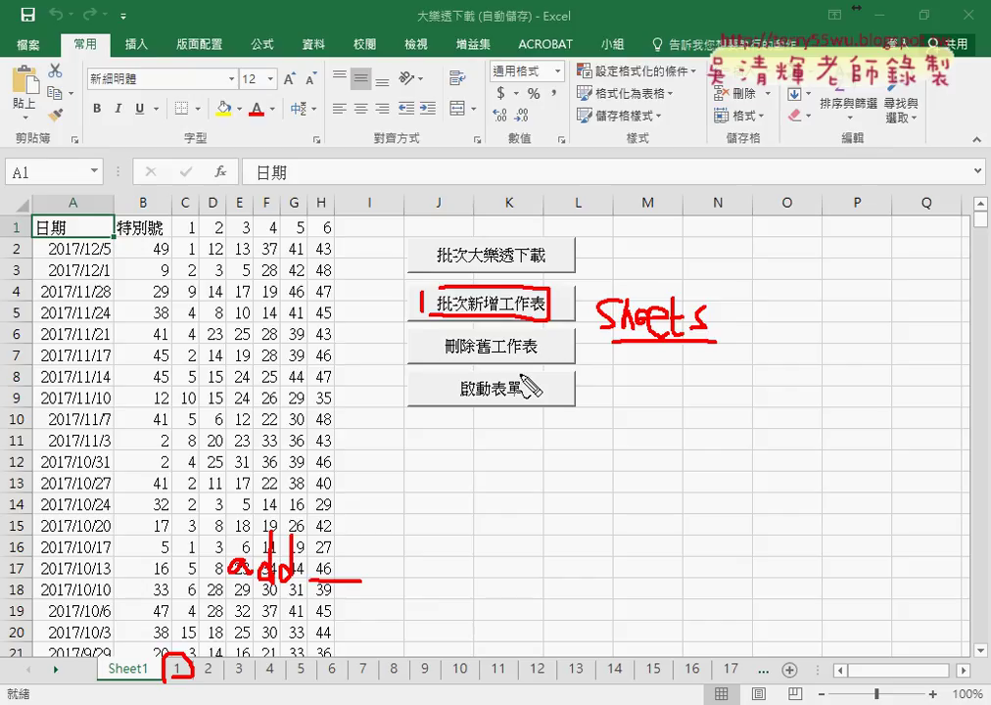
- Clear the ink and run 刪除舊工作表 to remove all numbered batch sheets
{"action": "key", "text": "Escape"}
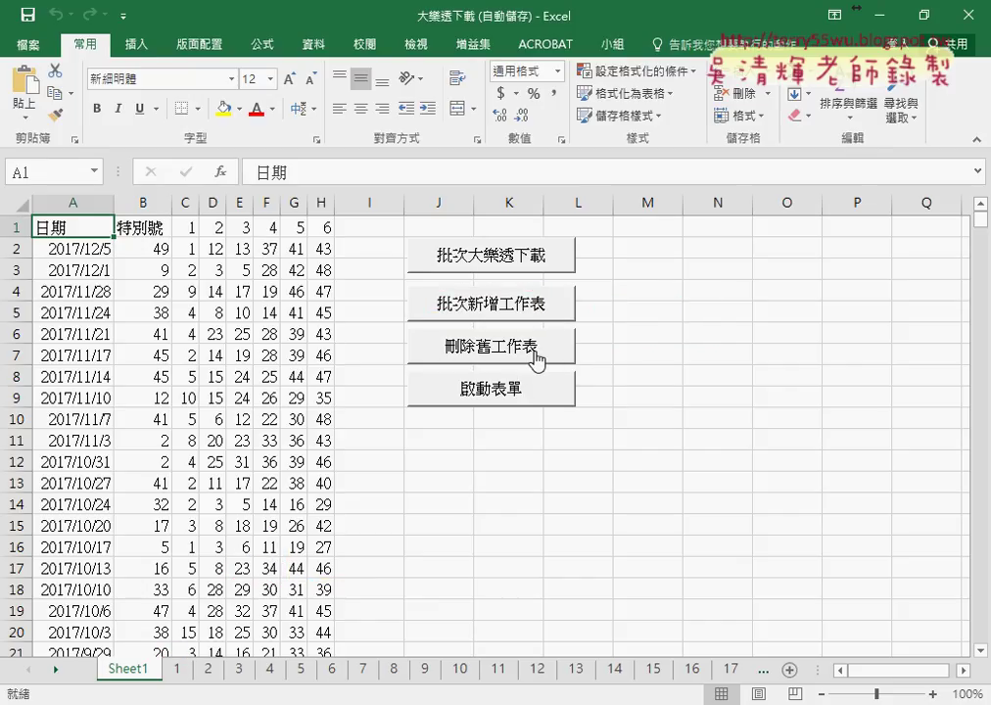
{"action": "left_click", "coordinate": [535, 355]}
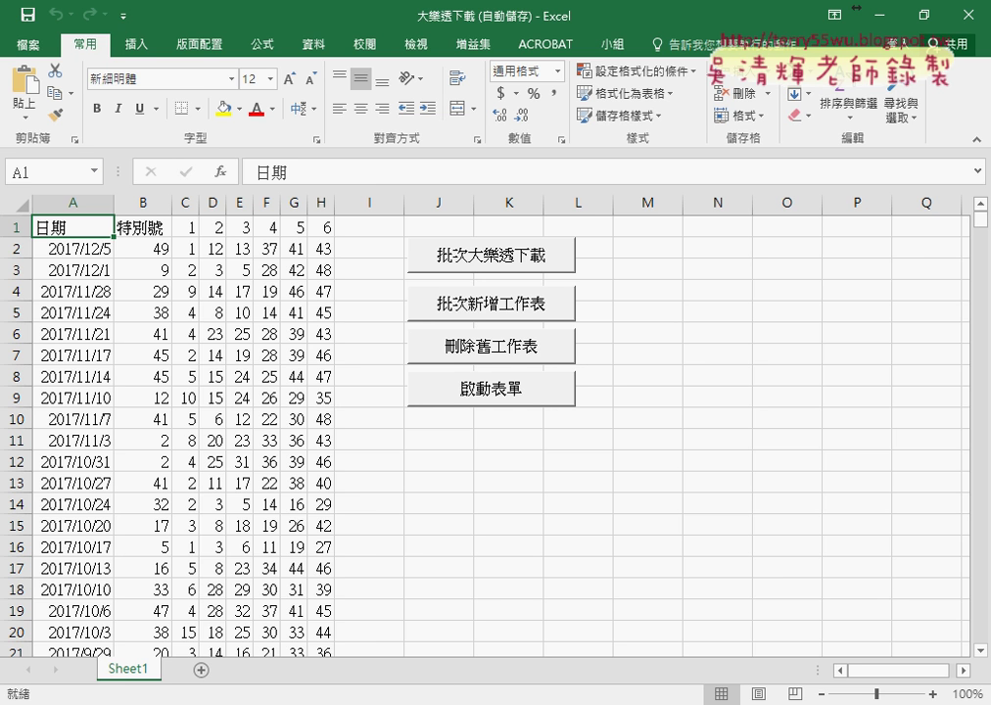
{"action": "left_click", "coordinate": [266, 677]}
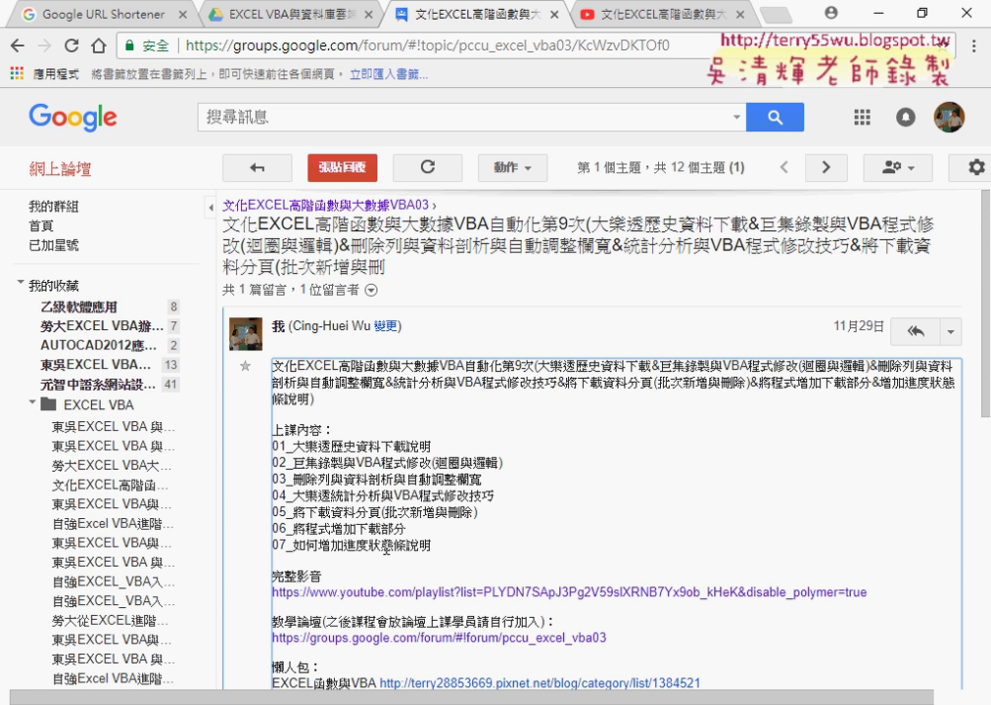
- Highlight 增加進度狀態條說明 in the lesson 07 post, then return to the lotto workbook
{"action": "left_click_drag", "start_coordinate": [320, 546], "coordinate": [438, 551]}
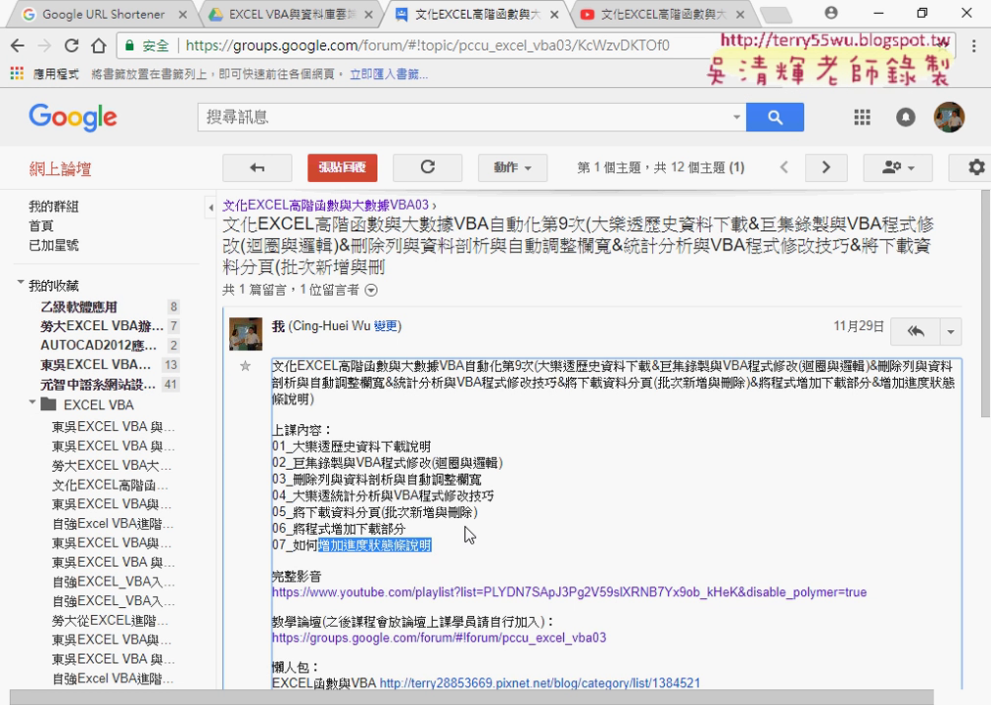
{"action": "left_click", "coordinate": [887, 16]}
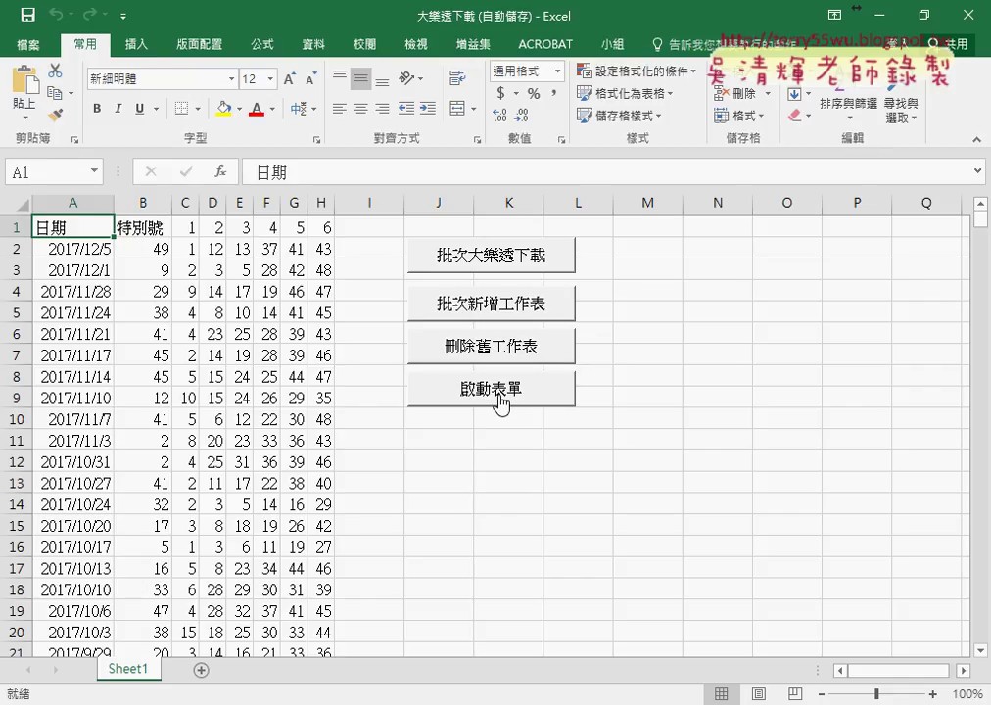
- Run 啟動表單 so the 下載進度 form rebuilds numbered sheets 1 through 17 and beyond
{"action": "left_click", "coordinate": [501, 397]}
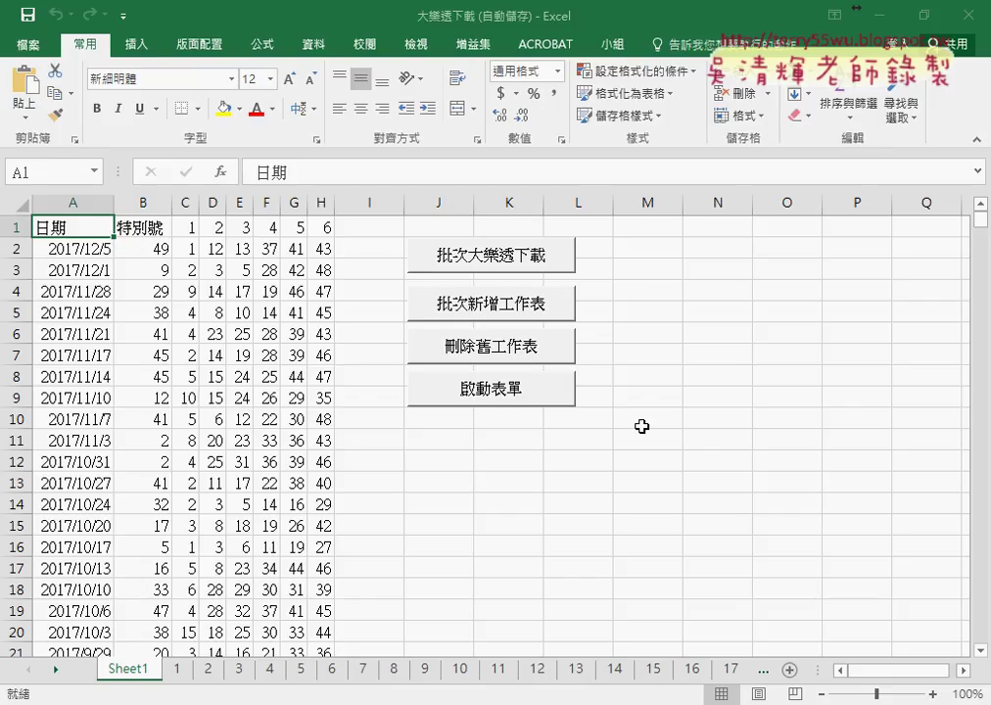
- In the course Drive, go into _雲端白板畫面 > 04_數學函數 and open the 大樂特歷史資料下載 doc
{"action": "mouse_move", "coordinate": [260, 704]}
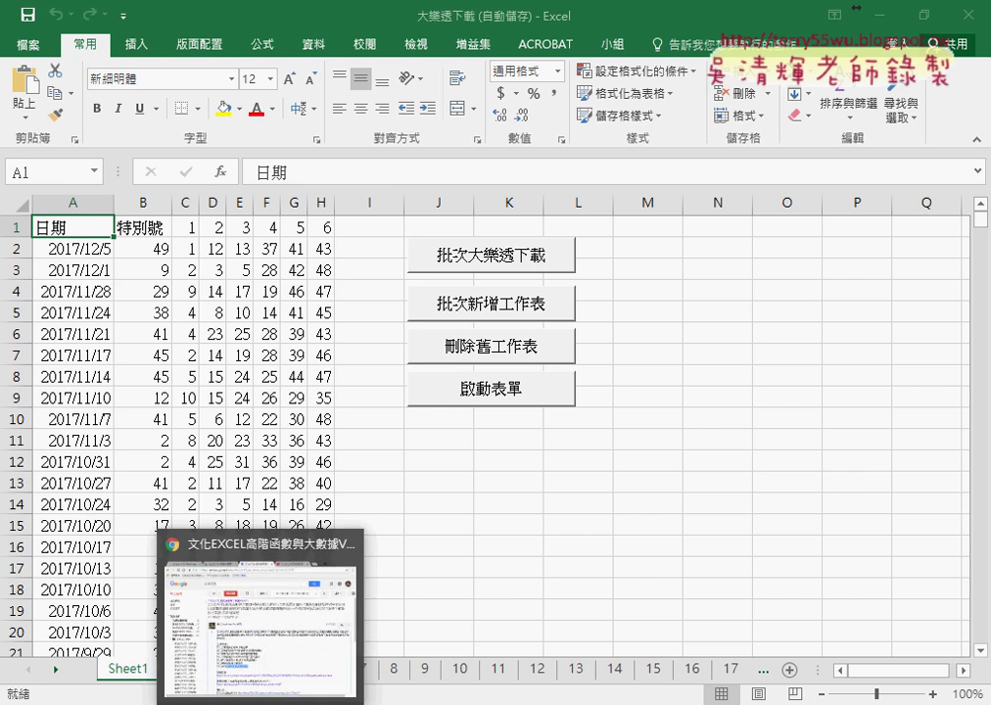
{"action": "left_click", "coordinate": [211, 534]}
{"action": "left_click", "coordinate": [282, 20]}
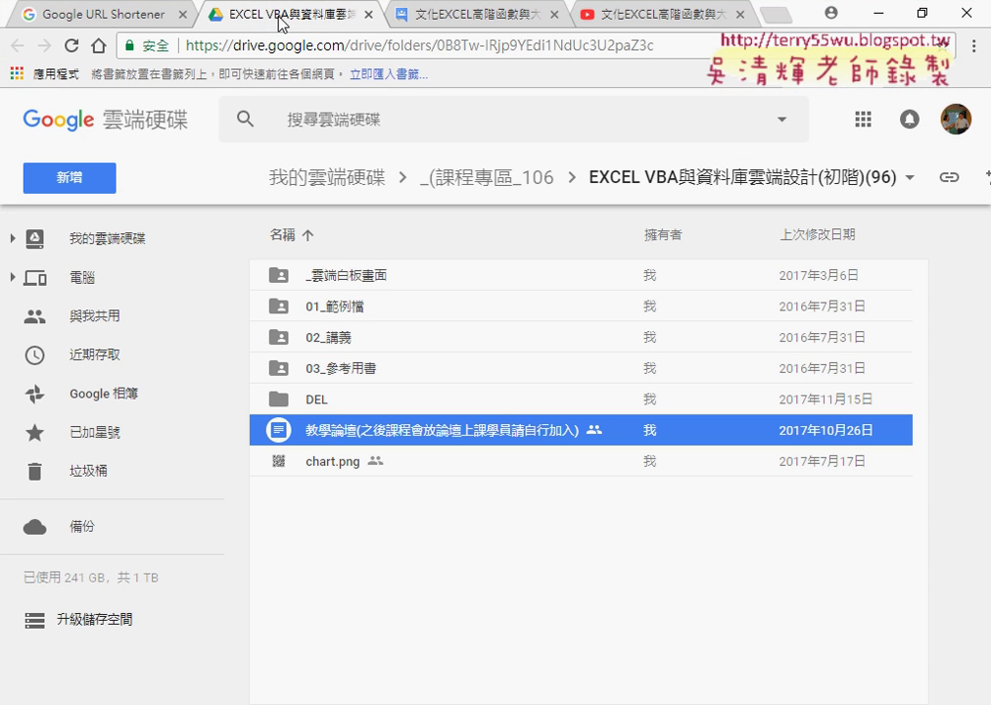
{"action": "double_click", "coordinate": [349, 277]}
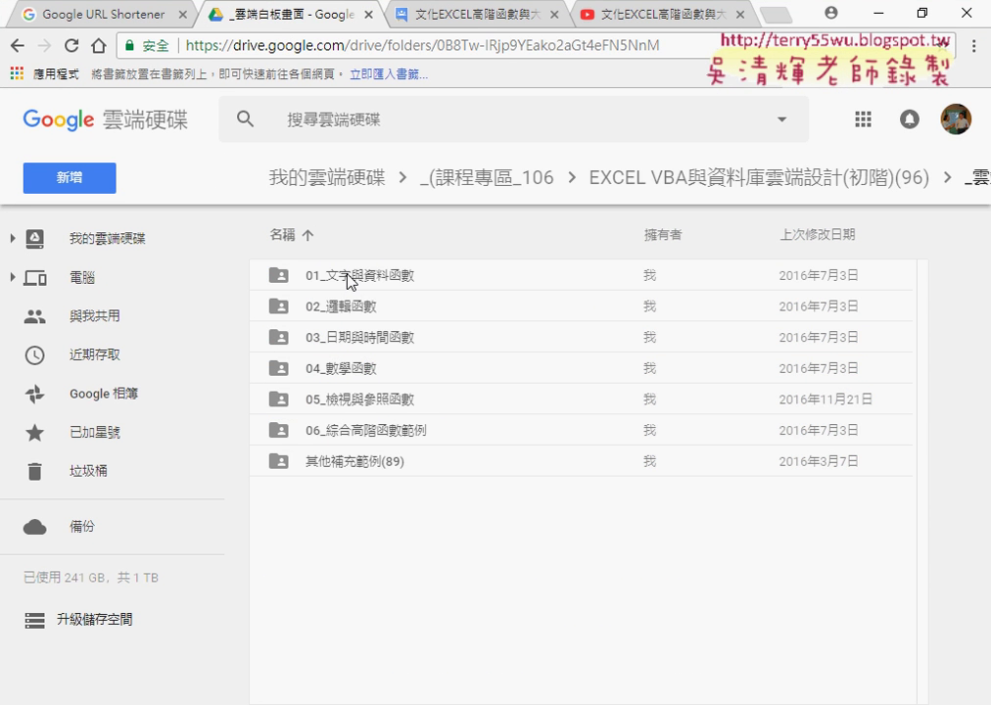
{"action": "double_click", "coordinate": [350, 369]}
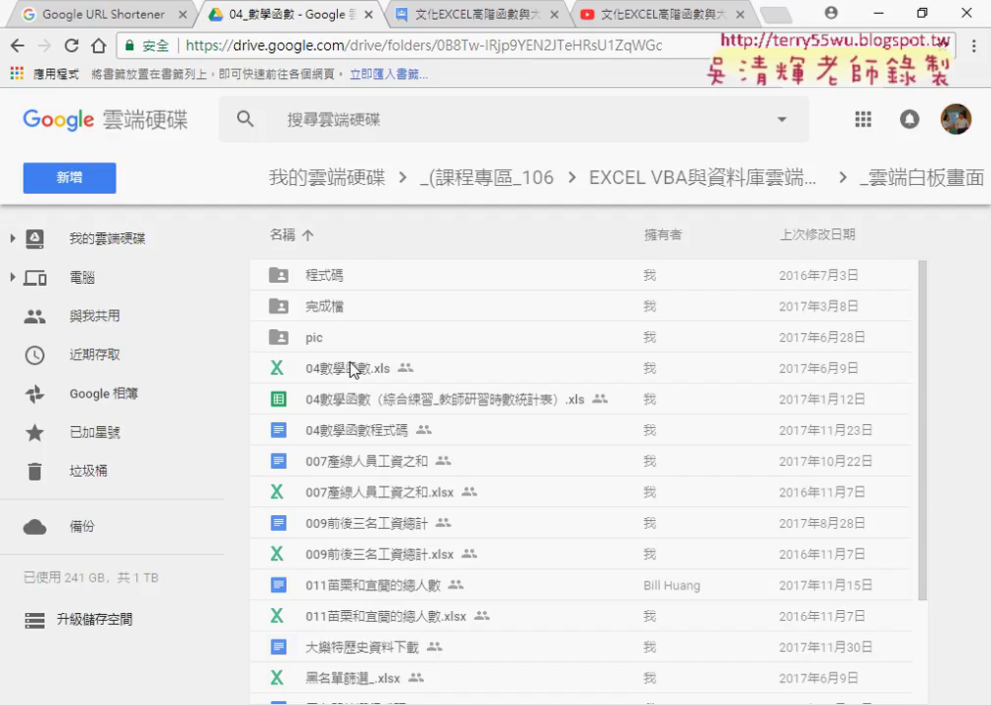
{"action": "scroll", "coordinate": [353, 373], "scroll_direction": "down", "scroll_amount": 3}
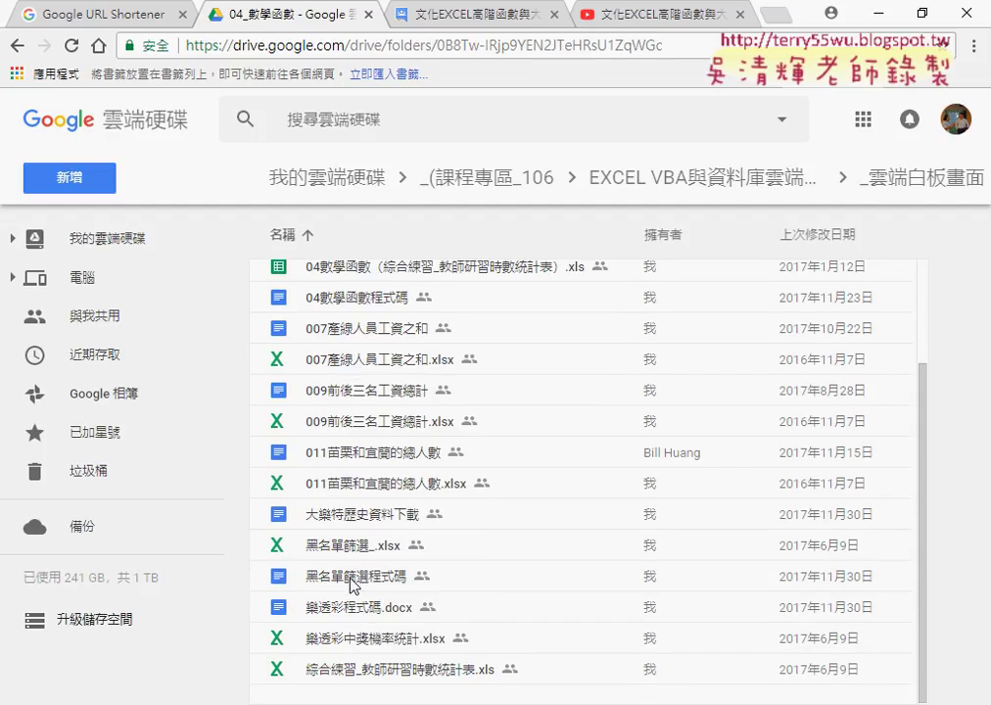
{"action": "scroll", "coordinate": [363, 323], "scroll_direction": "up", "scroll_amount": 3}
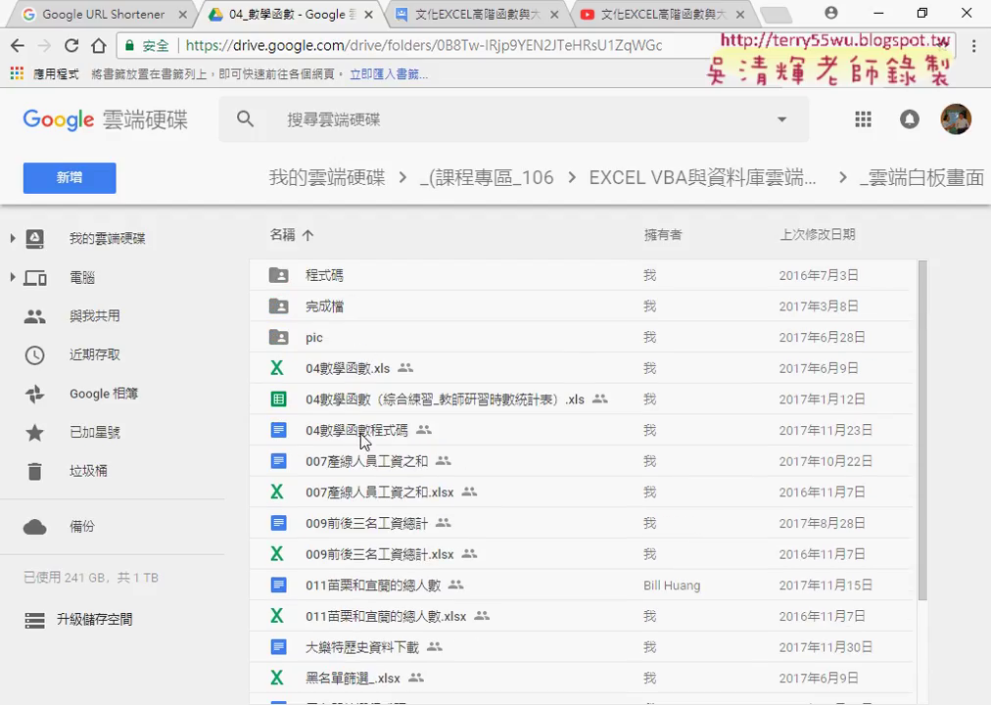
{"action": "scroll", "coordinate": [361, 435], "scroll_direction": "down", "scroll_amount": 3}
{"action": "left_click", "coordinate": [369, 522]}
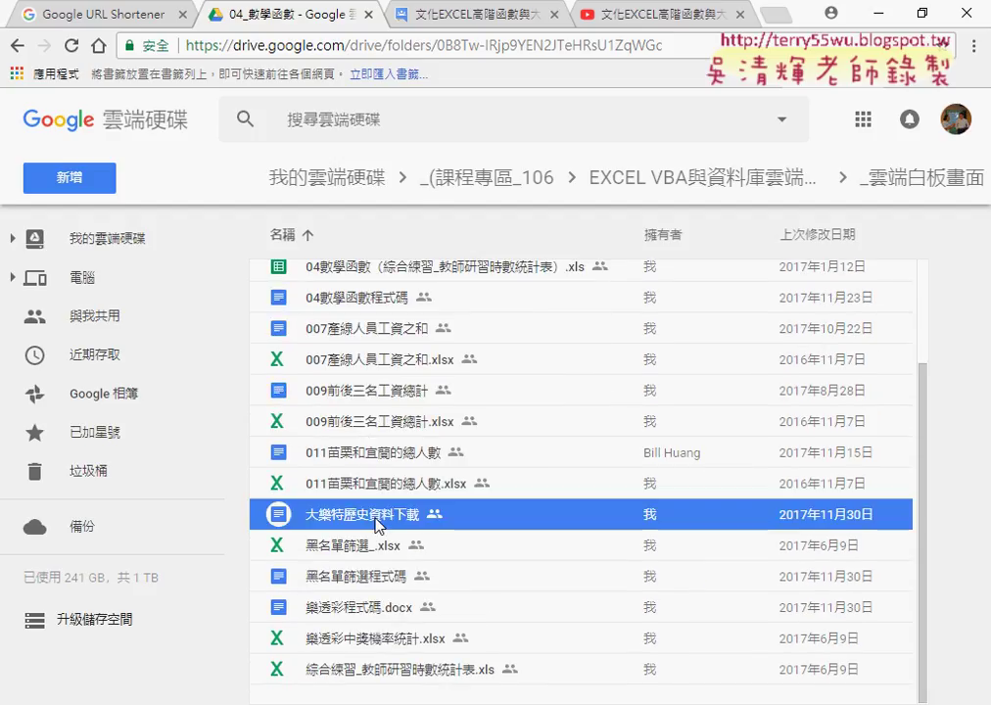
{"action": "double_click", "coordinate": [368, 522]}
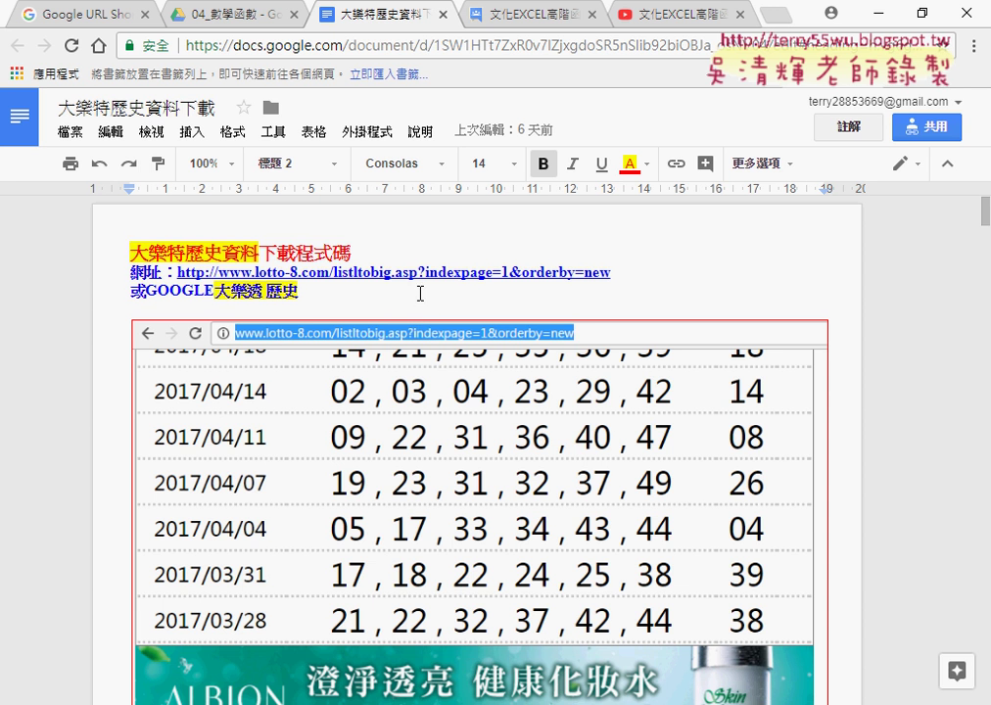
- Close the 大樂特歷史資料下載 document tab to return to the 04_數學函數 Drive listing
{"action": "left_click", "coordinate": [444, 14]}
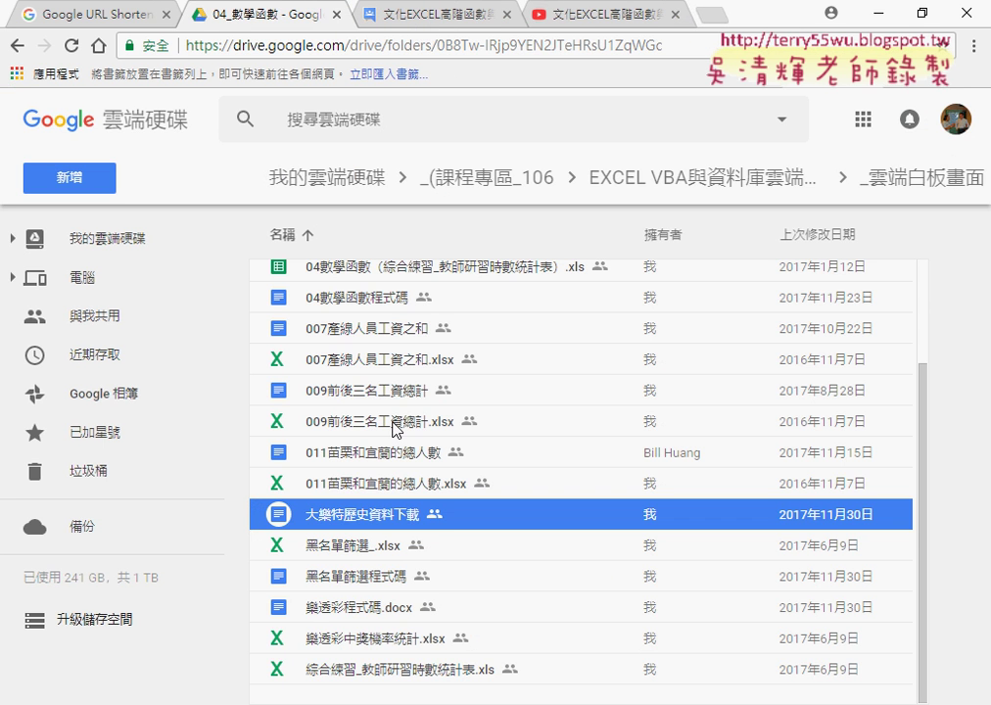
- In the 02_範例 folder, sort by 名稱 and open 範例檔(PCCU03) > 05檢視參照函數 > 05檢視與參照函數練習
{"action": "mouse_move", "coordinate": [355, 704]}
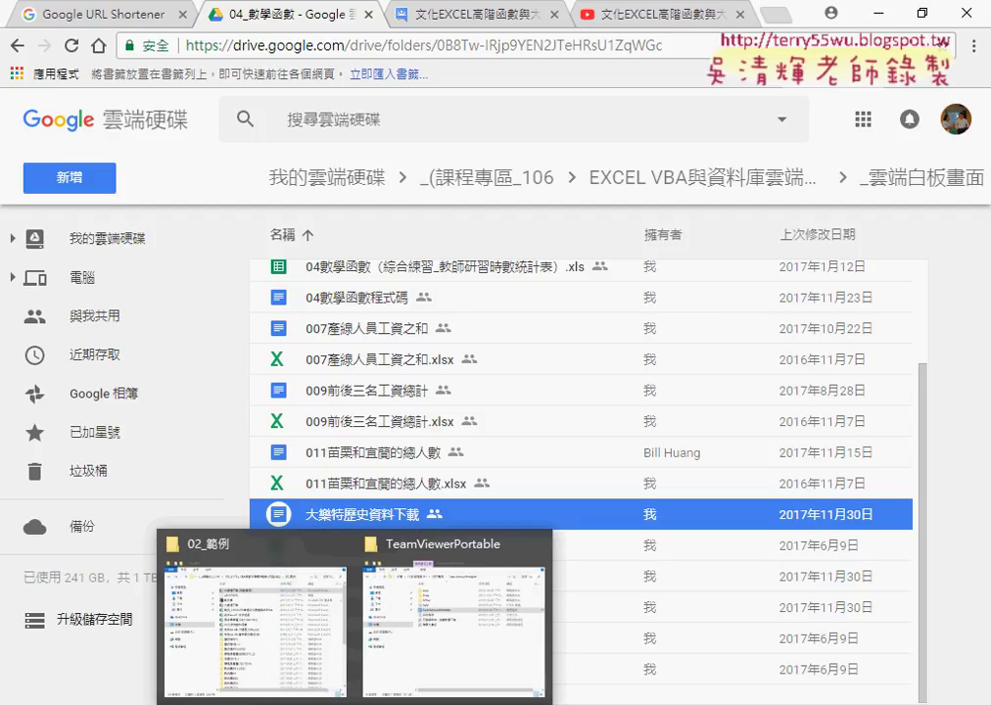
{"action": "left_click", "coordinate": [265, 649]}
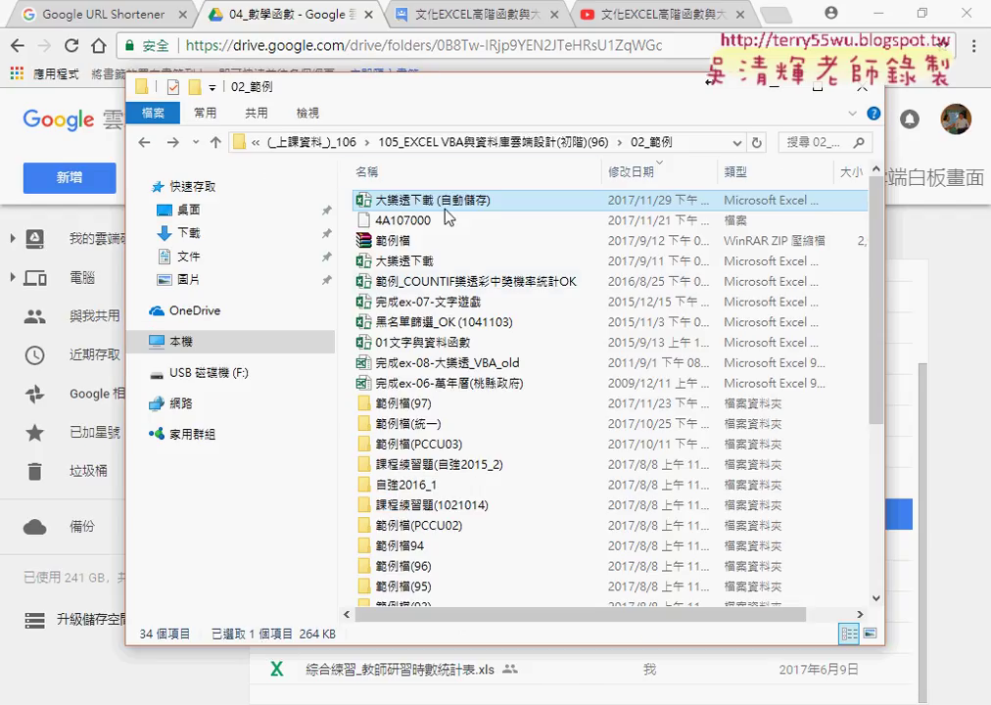
{"action": "left_click", "coordinate": [452, 176]}
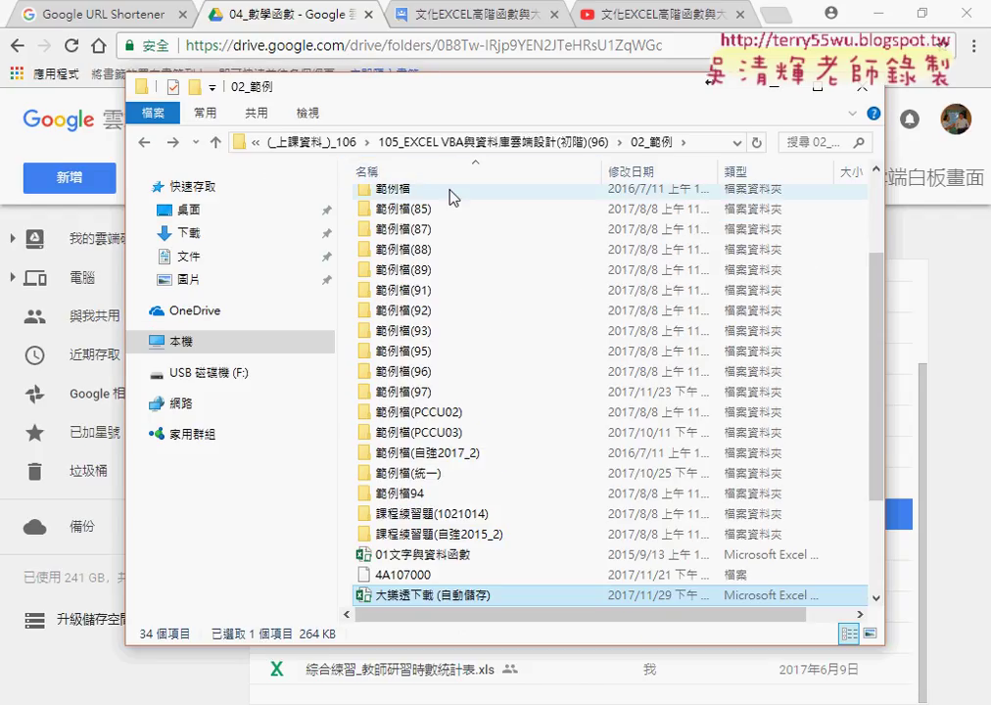
{"action": "left_click", "coordinate": [450, 441]}
{"action": "double_click", "coordinate": [451, 432]}
{"action": "double_click", "coordinate": [421, 304]}
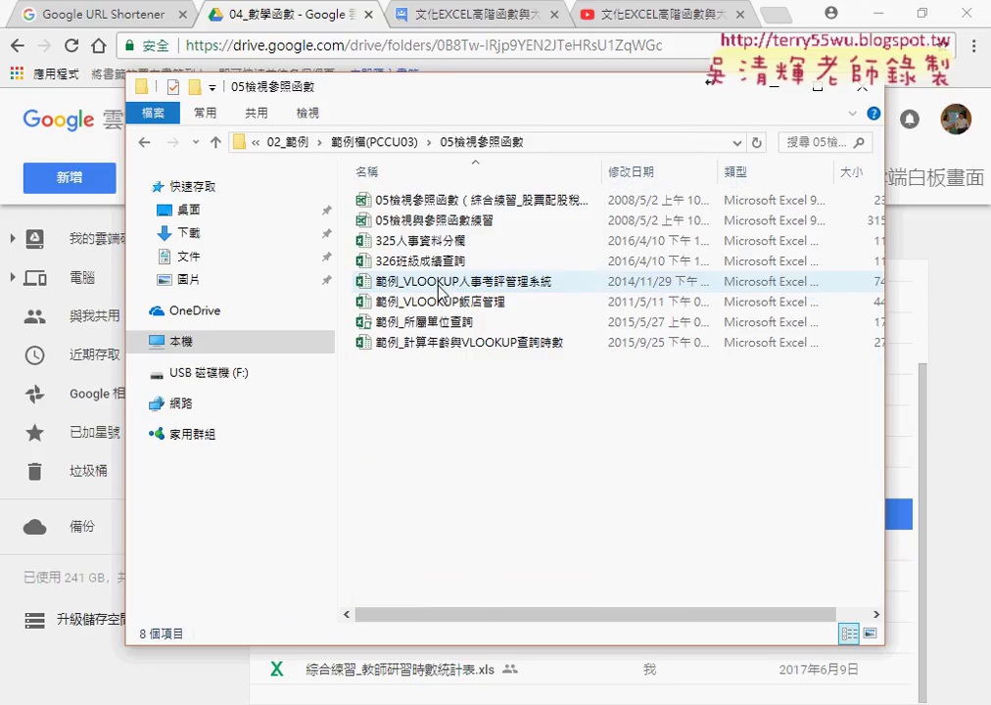
{"action": "left_click_drag", "start_coordinate": [443, 119], "coordinate": [328, 103]}
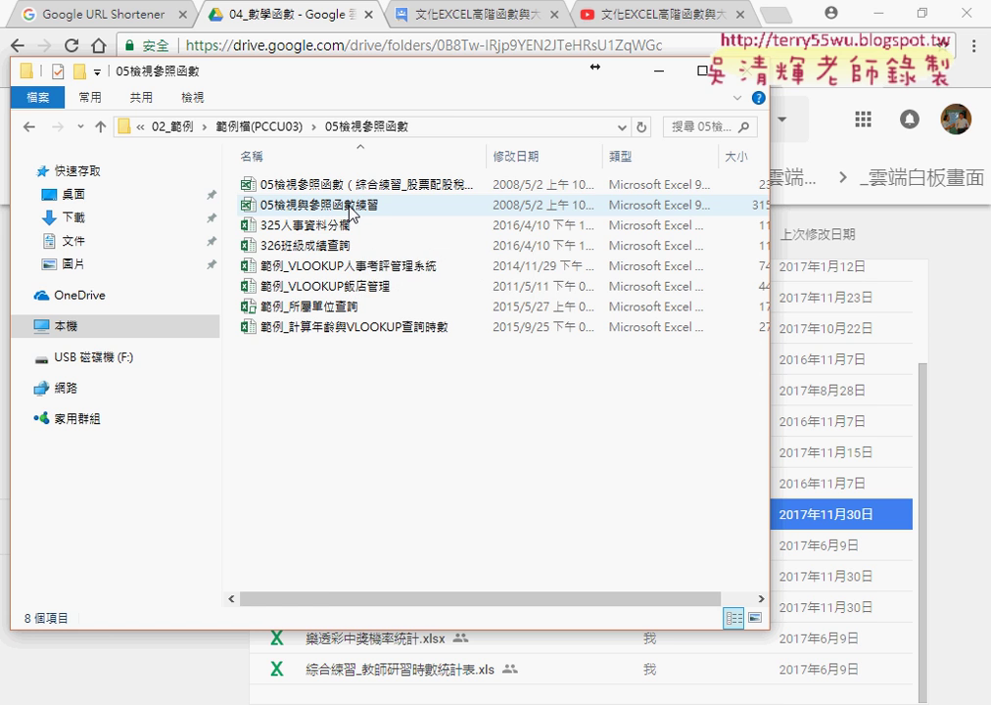
{"action": "left_click", "coordinate": [350, 209]}
{"action": "double_click", "coordinate": [350, 208]}
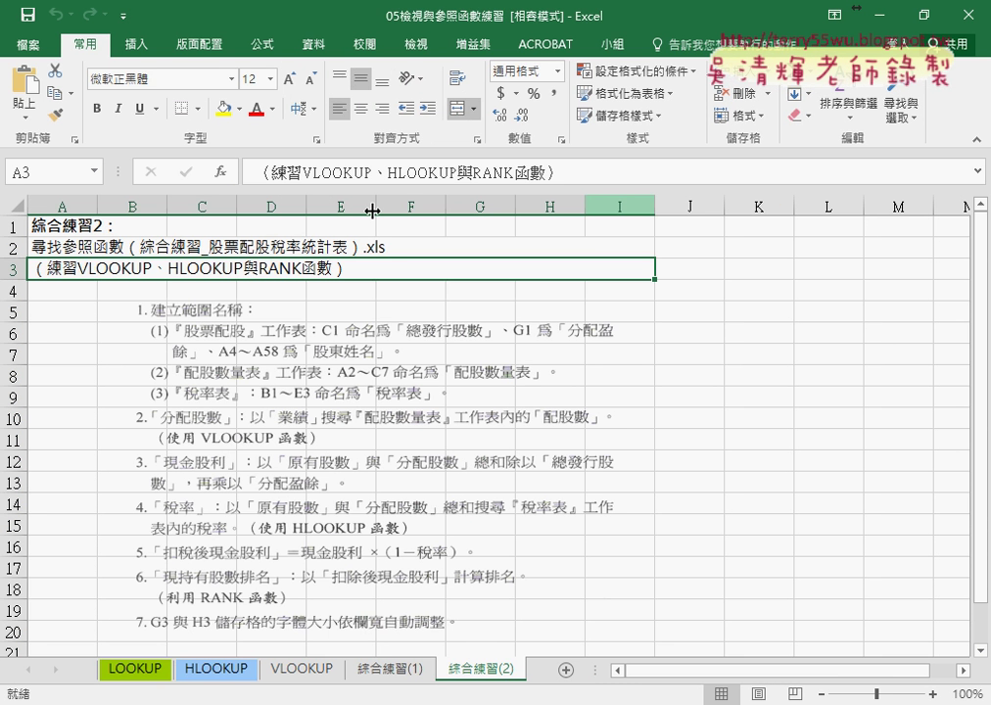
- On the LOOKUP sheet, box the sales table in red and mark the row-2 header columns
{"action": "left_click", "coordinate": [142, 672]}
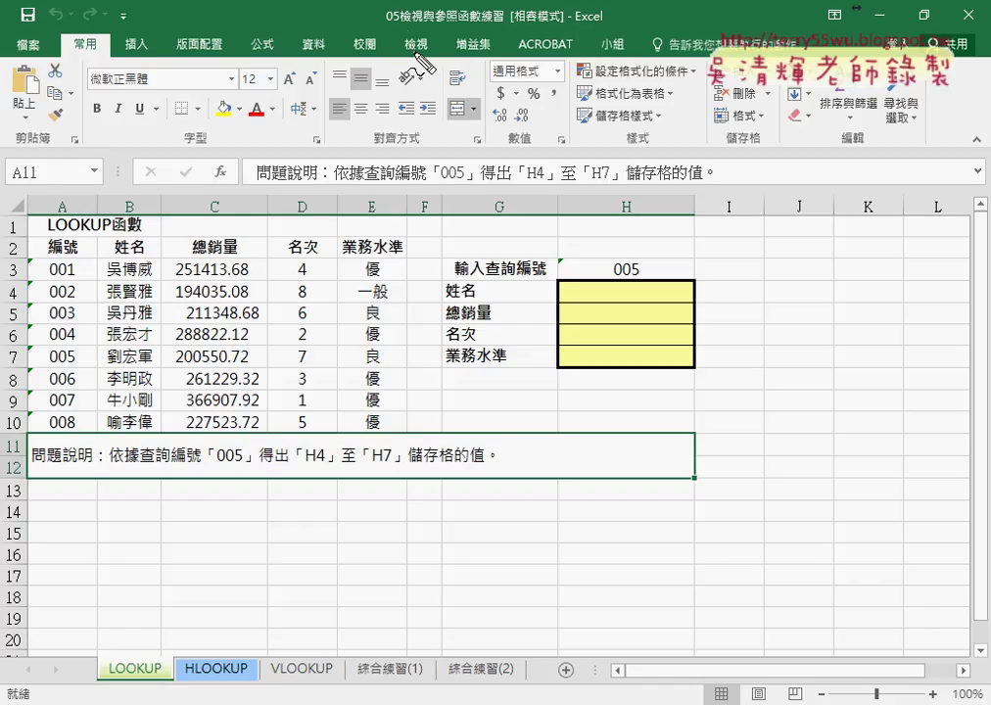
{"action": "left_click_drag", "start_coordinate": [403, 28], "coordinate": [419, 34]}
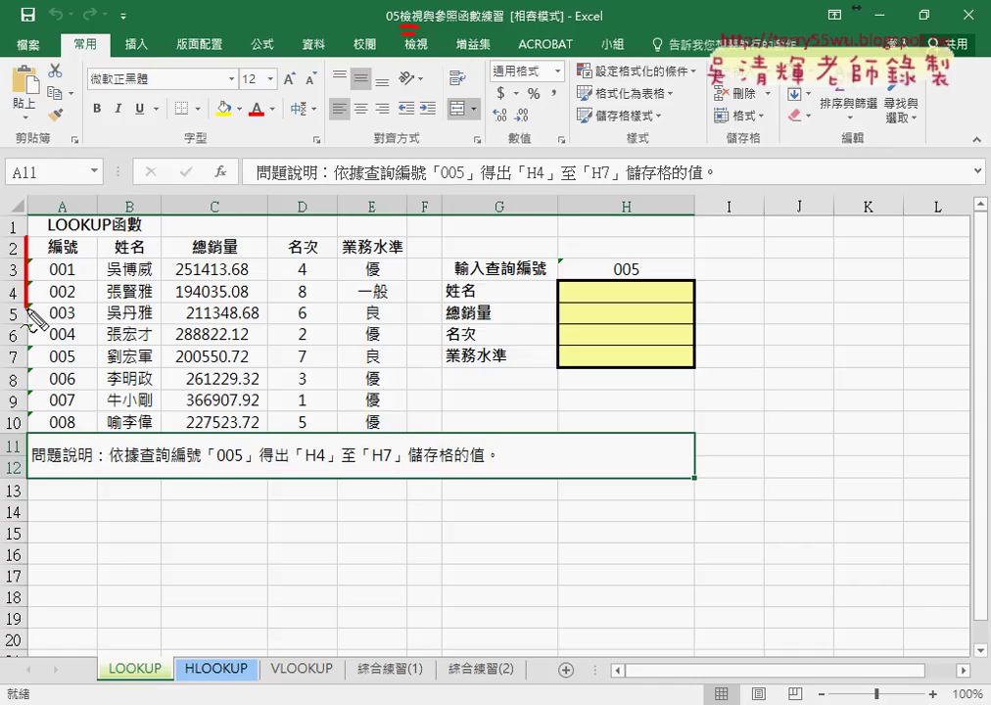
{"action": "left_click_drag", "start_coordinate": [23, 233], "coordinate": [23, 431]}
{"action": "mouse_move", "coordinate": [27, 234]}
{"action": "left_mouse_down"}
{"action": "mouse_move", "coordinate": [403, 431]}
{"action": "mouse_move", "coordinate": [22, 429]}
{"action": "left_mouse_up"}
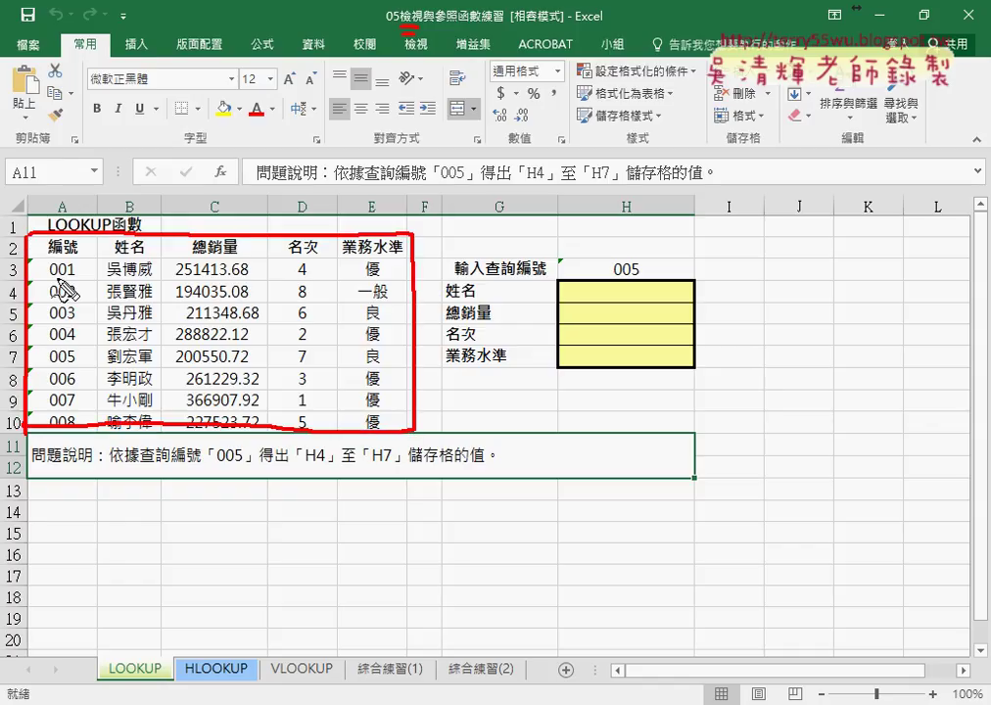
{"action": "left_click_drag", "start_coordinate": [44, 263], "coordinate": [405, 263]}
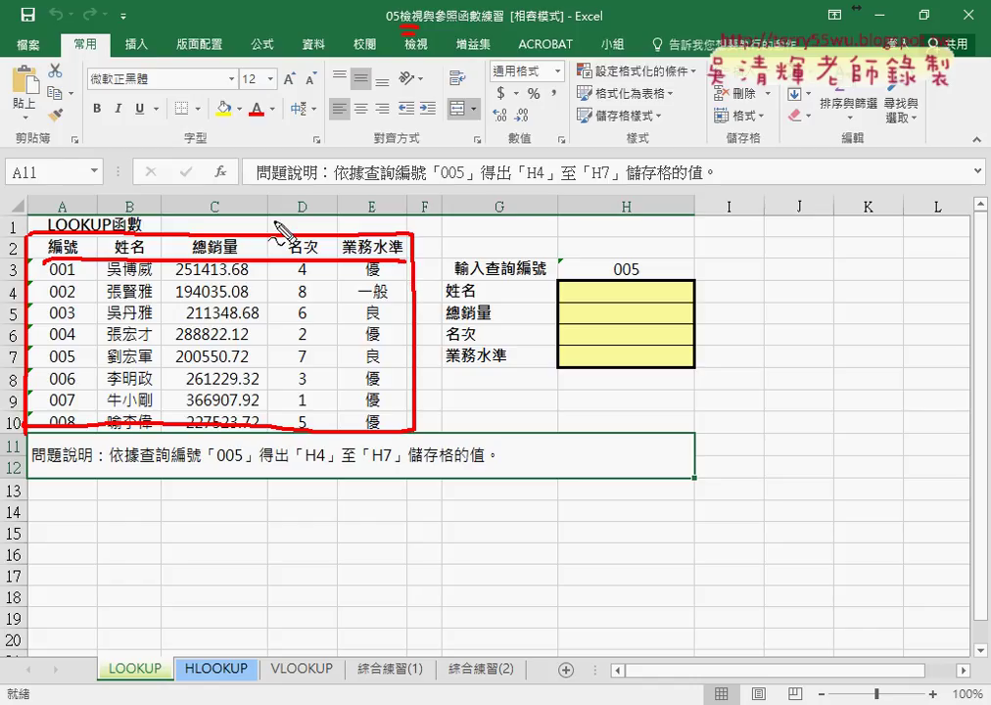
{"action": "left_click_drag", "start_coordinate": [98, 235], "coordinate": [98, 257]}
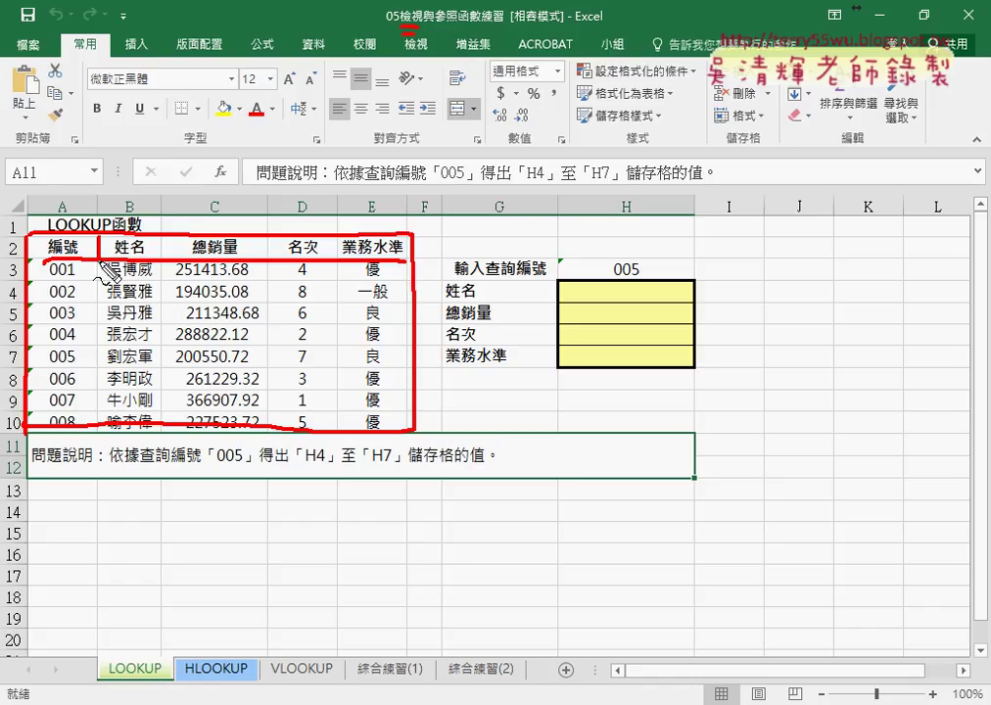
{"action": "left_click_drag", "start_coordinate": [162, 235], "coordinate": [161, 257]}
{"action": "left_click_drag", "start_coordinate": [262, 235], "coordinate": [263, 256]}
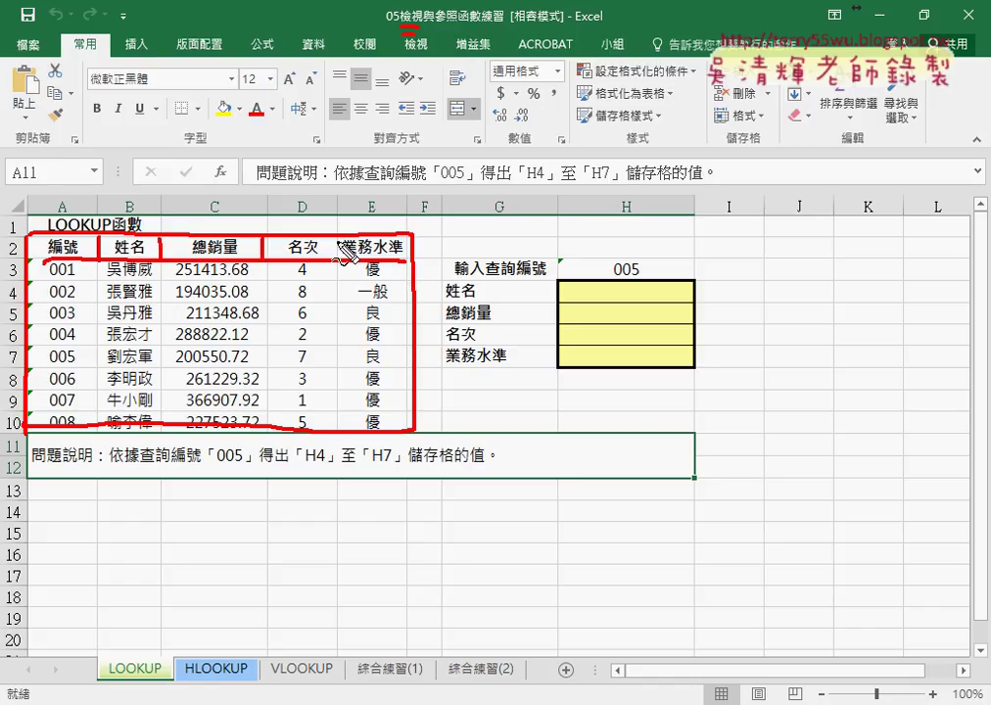
{"action": "left_click_drag", "start_coordinate": [335, 236], "coordinate": [335, 260]}
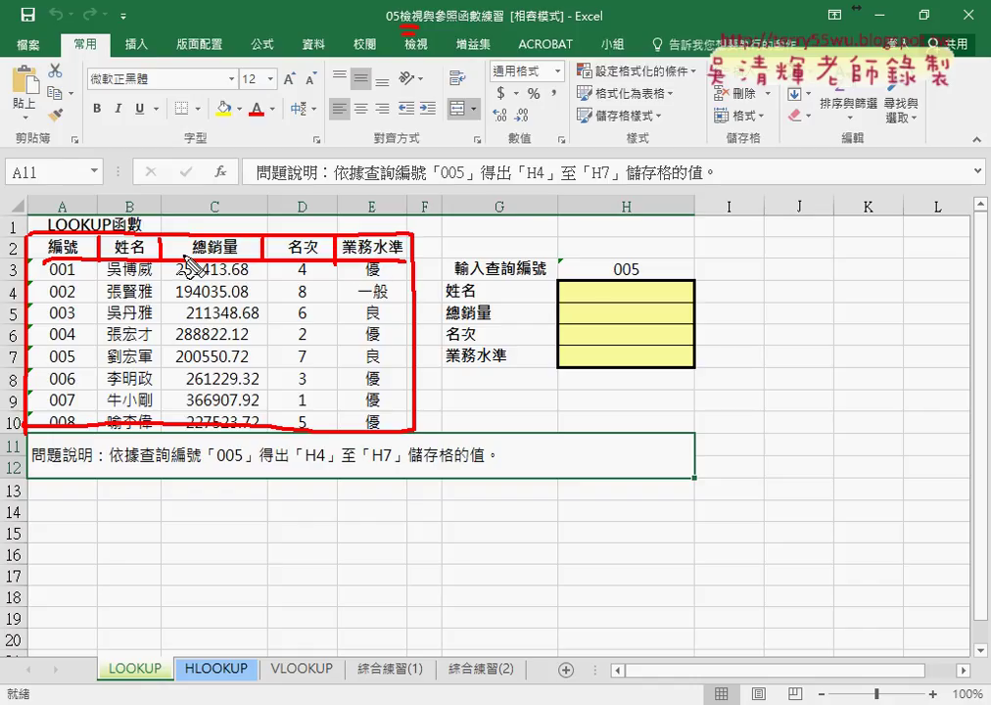
{"action": "left_click_drag", "start_coordinate": [47, 237], "coordinate": [77, 256]}
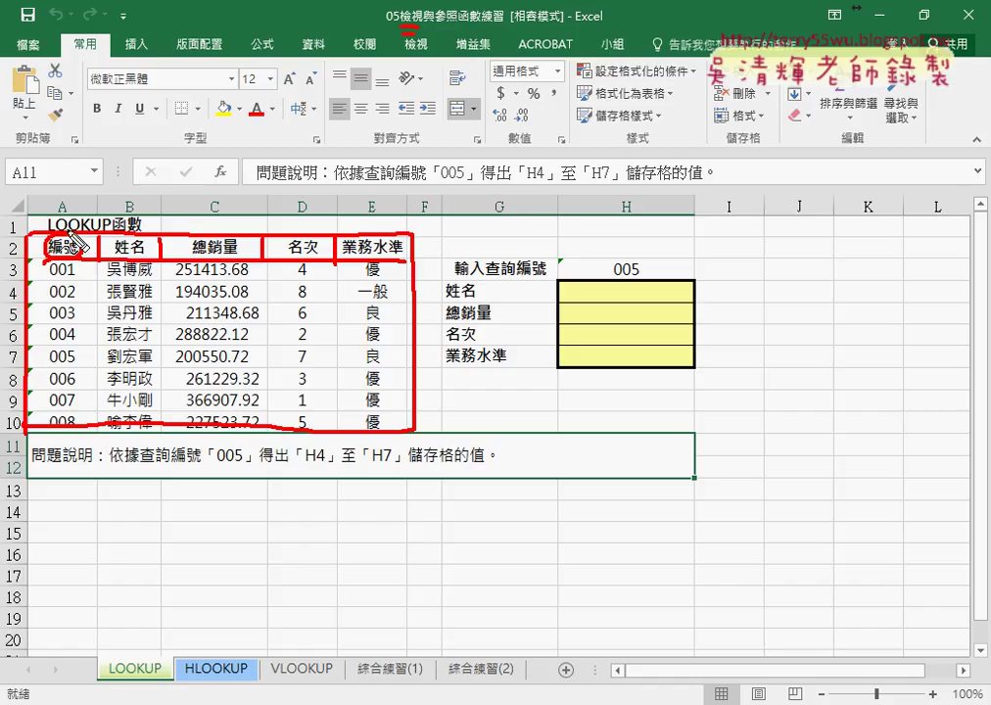
- Circle lookup value 005 in H3, underline A7, and outline H4:H7 with an arrow from the table
{"action": "left_click_drag", "start_coordinate": [643, 260], "coordinate": [658, 275]}
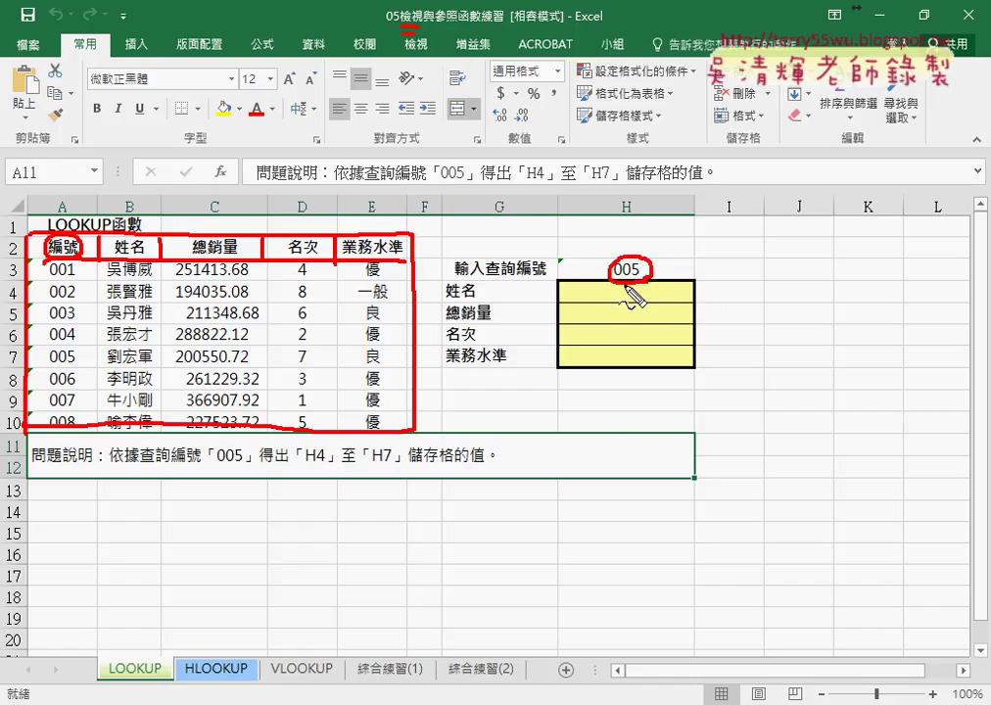
{"action": "left_click_drag", "start_coordinate": [43, 363], "coordinate": [143, 372]}
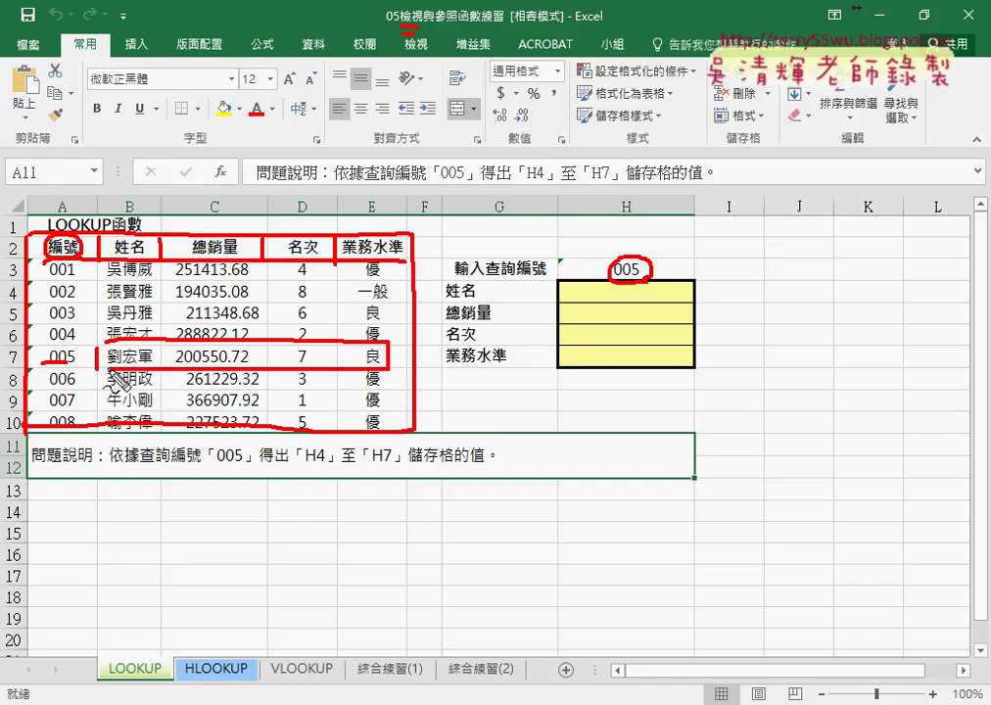
{"action": "left_click_drag", "start_coordinate": [571, 289], "coordinate": [571, 360]}
{"action": "left_click_drag", "start_coordinate": [574, 282], "coordinate": [579, 369]}
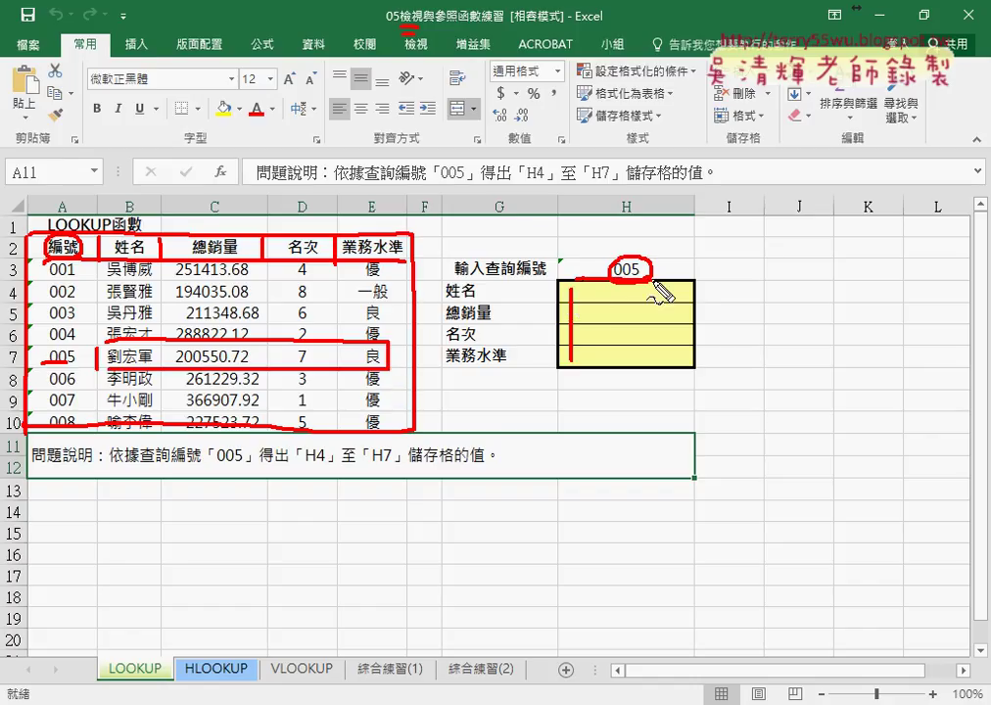
{"action": "left_click_drag", "start_coordinate": [343, 337], "coordinate": [542, 347]}
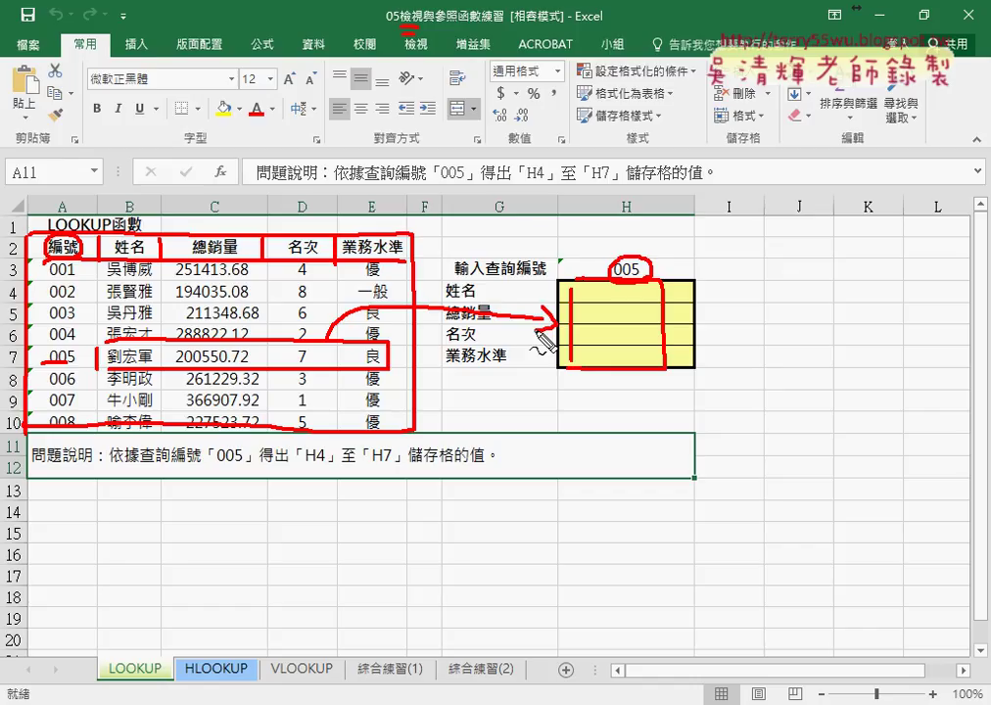
{"action": "left_click_drag", "start_coordinate": [438, 145], "coordinate": [439, 529]}
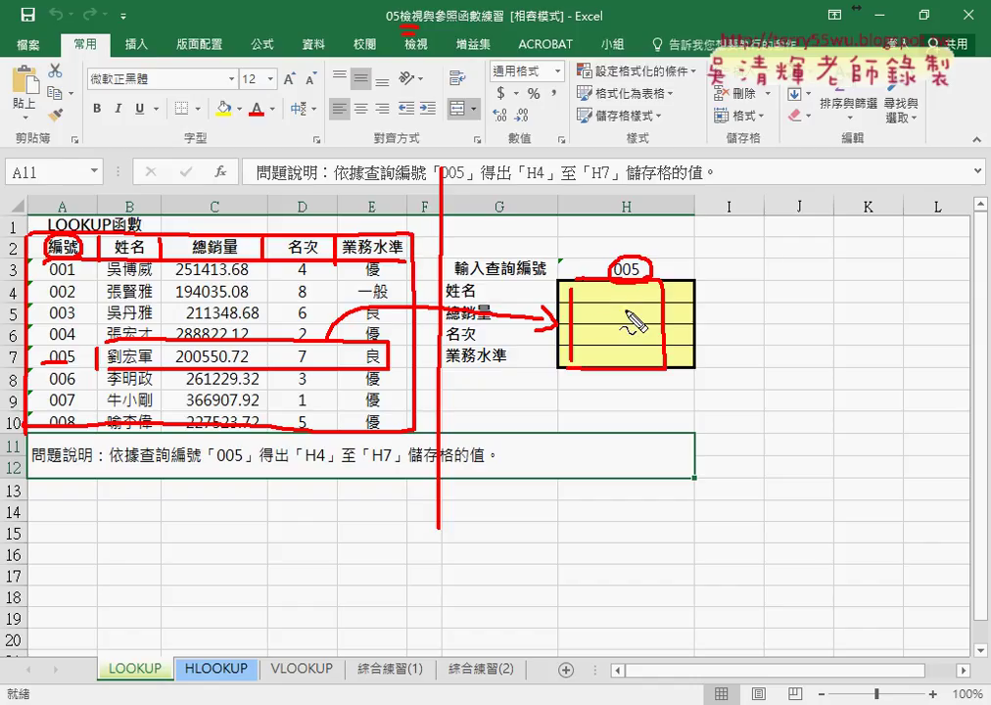
- Clear the red ink and open Insert Function for H4, filtered to the 檢視與參照 category
{"action": "key", "text": "Escape"}
{"action": "left_click", "coordinate": [625, 289]}
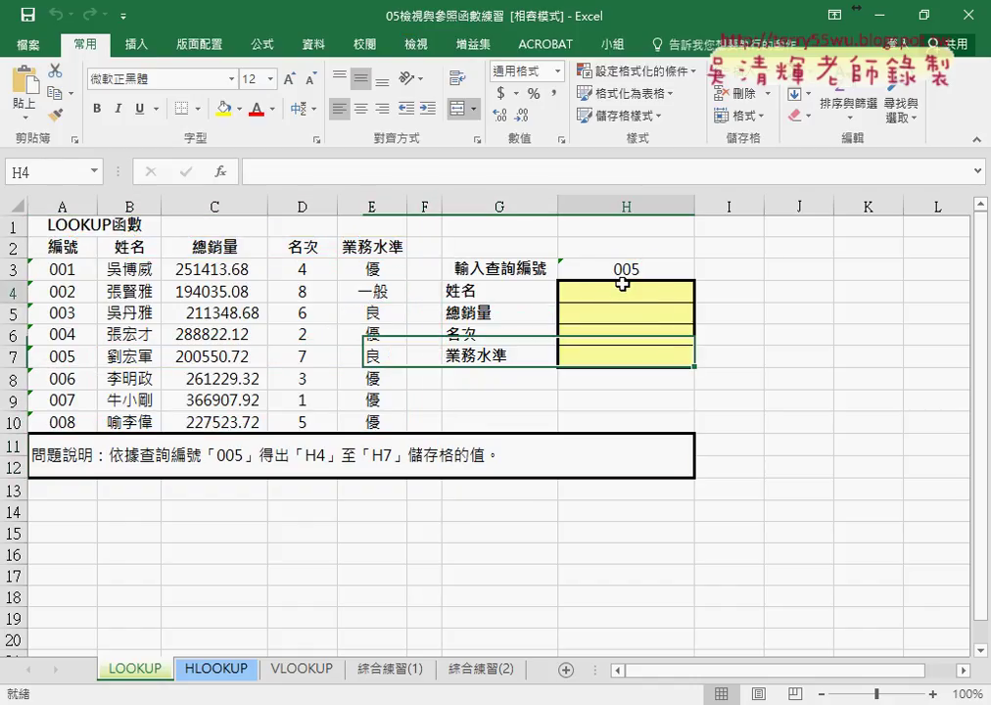
{"action": "left_click", "coordinate": [222, 173]}
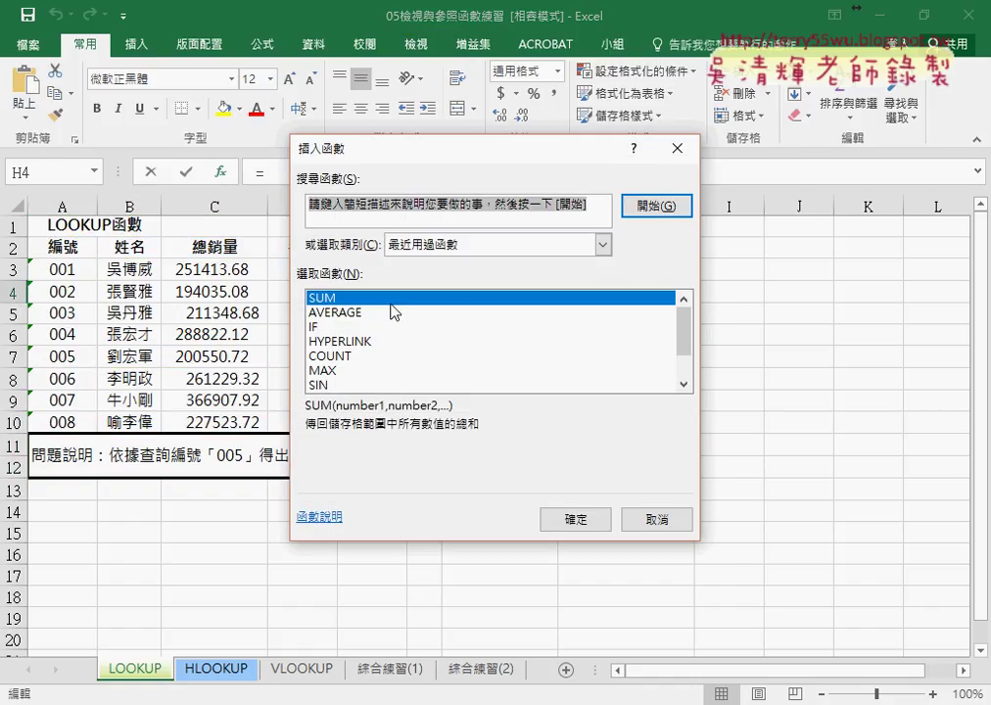
{"action": "left_click", "coordinate": [519, 245]}
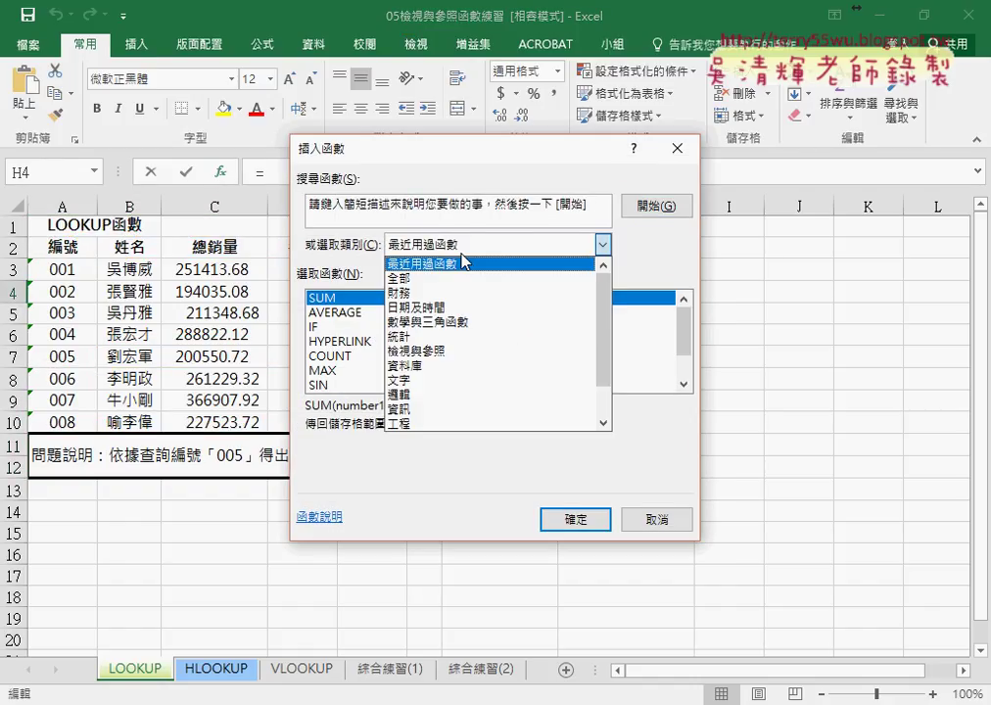
{"action": "left_click", "coordinate": [459, 355]}
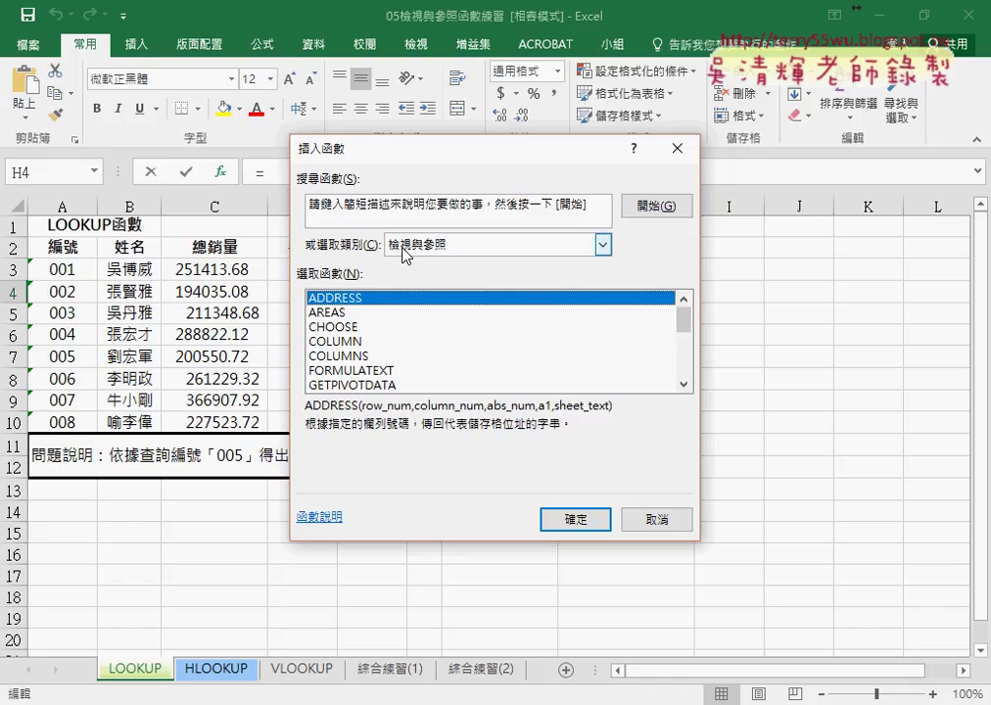
- Read the INDEX, INDIRECT, LOOKUP and MATCH descriptions, then select VLOOKUP to show its syntax
{"action": "left_click_drag", "start_coordinate": [689, 328], "coordinate": [688, 345]}
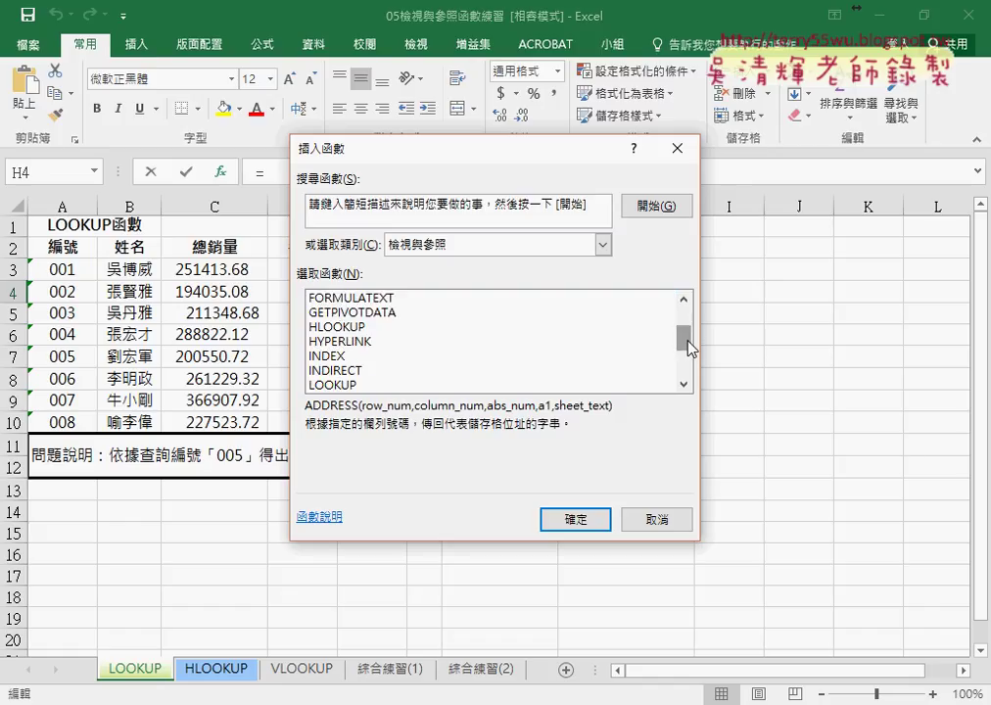
{"action": "left_click", "coordinate": [345, 356]}
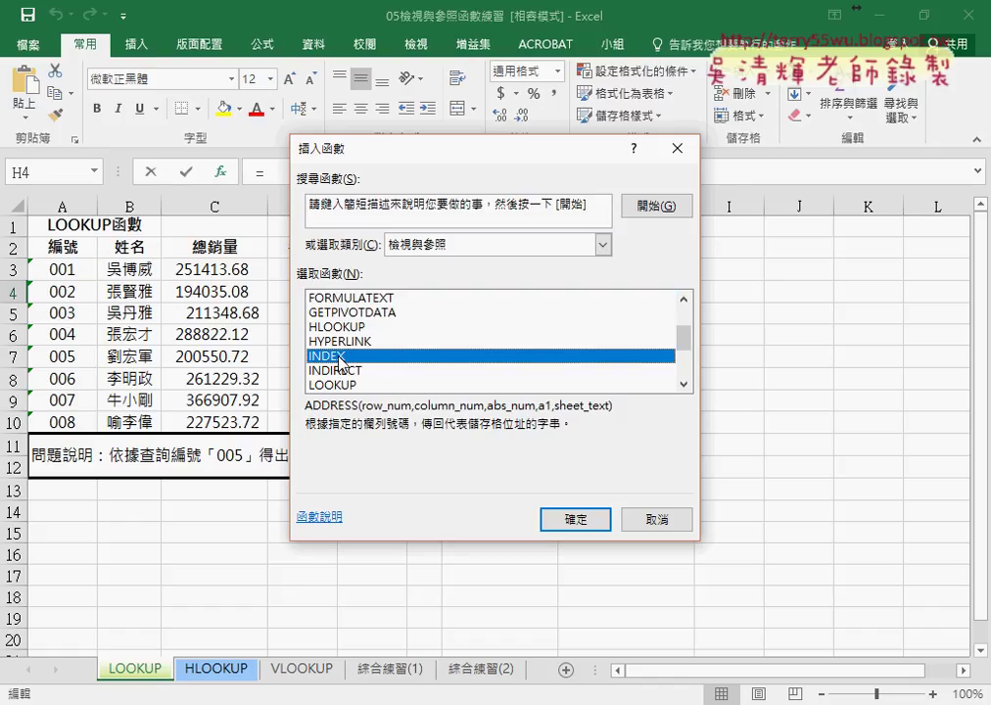
{"action": "left_click", "coordinate": [338, 370]}
{"action": "left_click", "coordinate": [580, 385]}
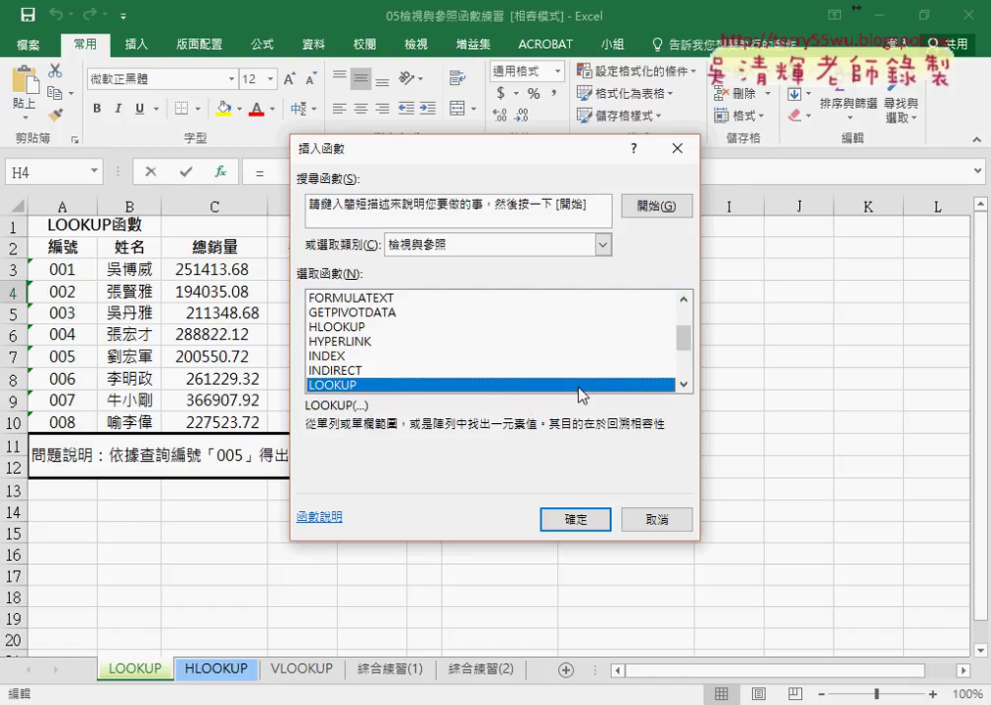
{"action": "left_click", "coordinate": [683, 384]}
{"action": "left_click", "coordinate": [683, 384]}
{"action": "left_click", "coordinate": [682, 384]}
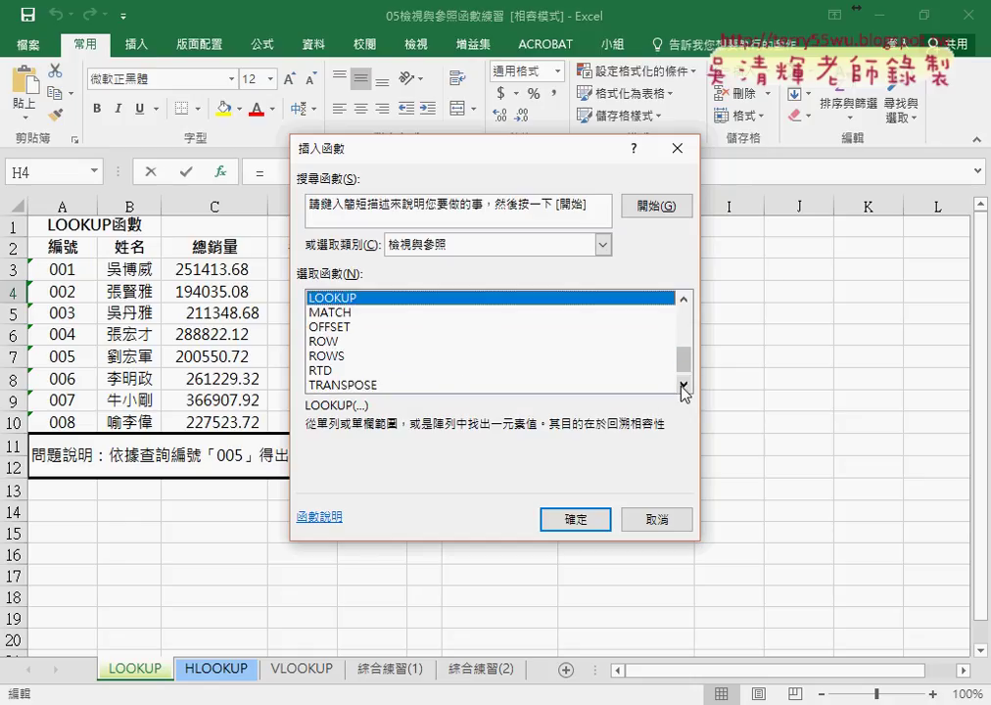
{"action": "left_click", "coordinate": [336, 313]}
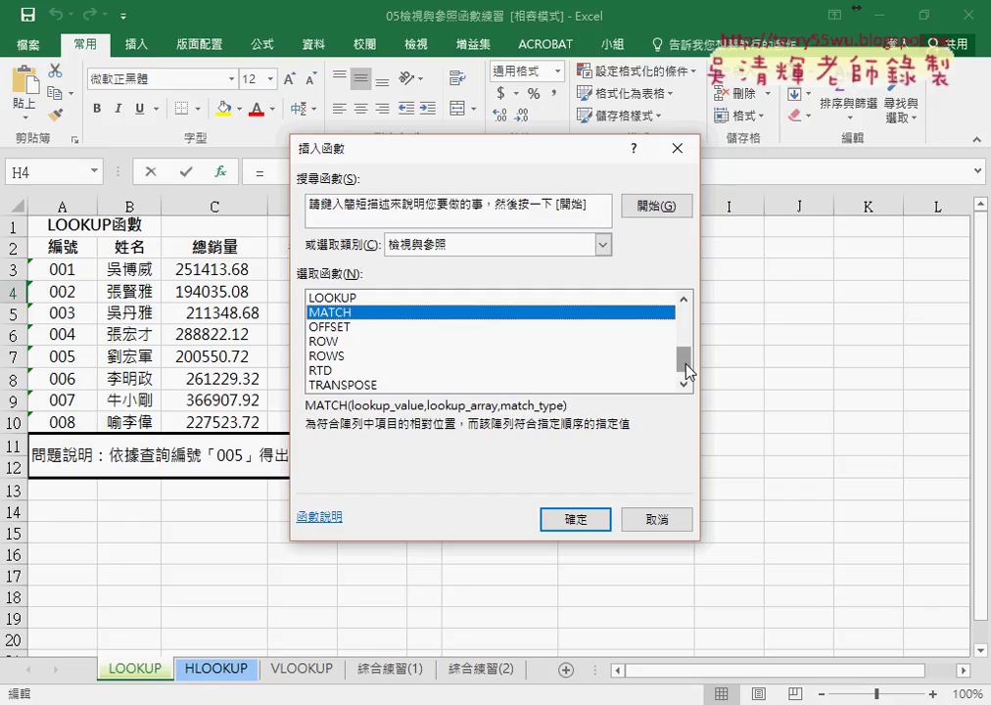
{"action": "scroll", "coordinate": [395, 390], "scroll_direction": "down", "scroll_amount": 1}
{"action": "left_click", "coordinate": [395, 386]}
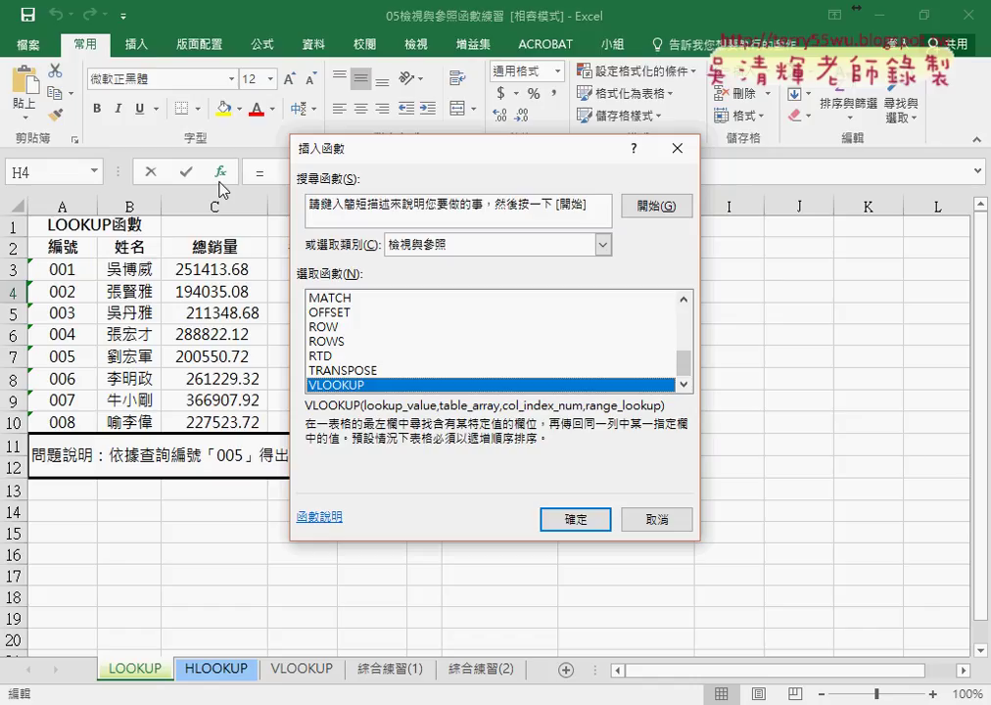
- Compare the LOOKUP, INDEX, MATCH and VLOOKUP syntax and descriptions in the function list
{"action": "left_click", "coordinate": [685, 299]}
{"action": "left_click", "coordinate": [685, 299]}
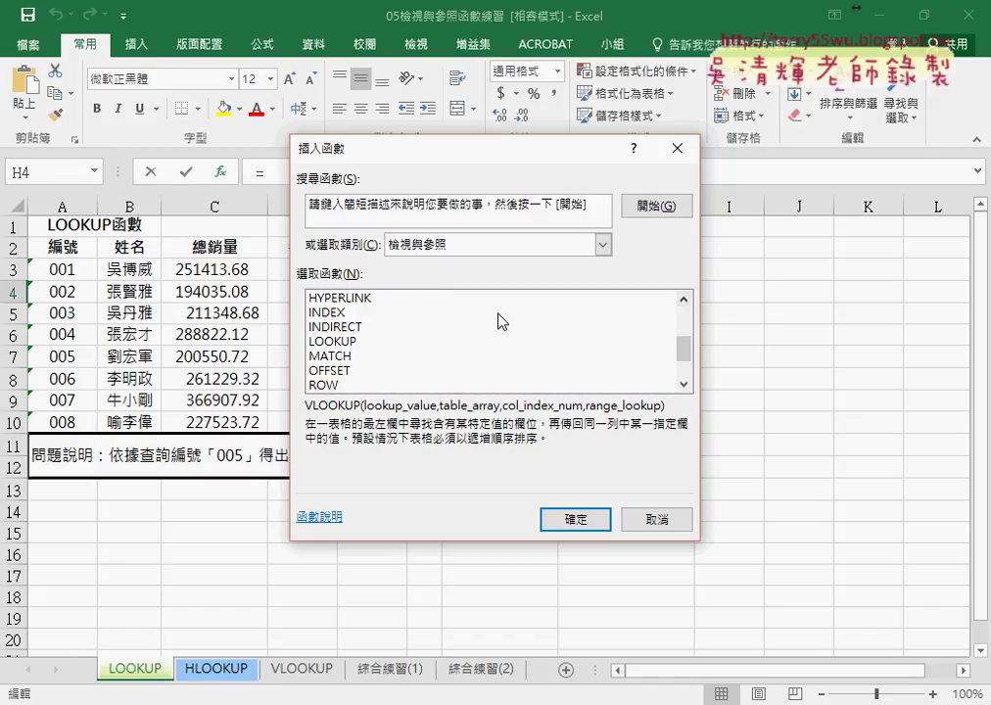
{"action": "left_click", "coordinate": [342, 343]}
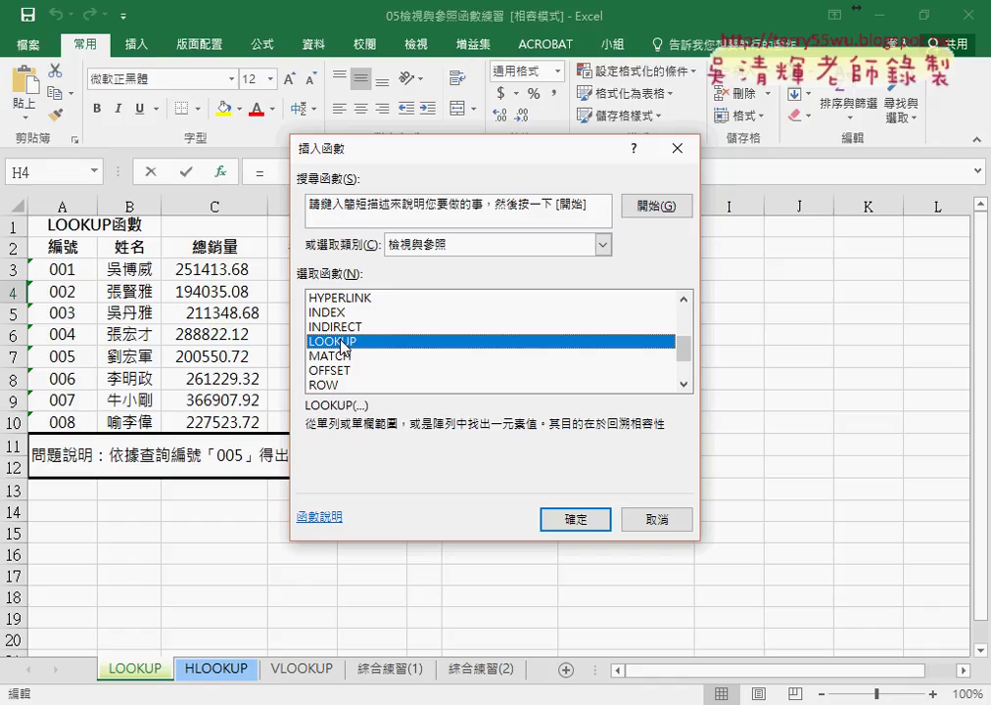
{"action": "left_click", "coordinate": [340, 313]}
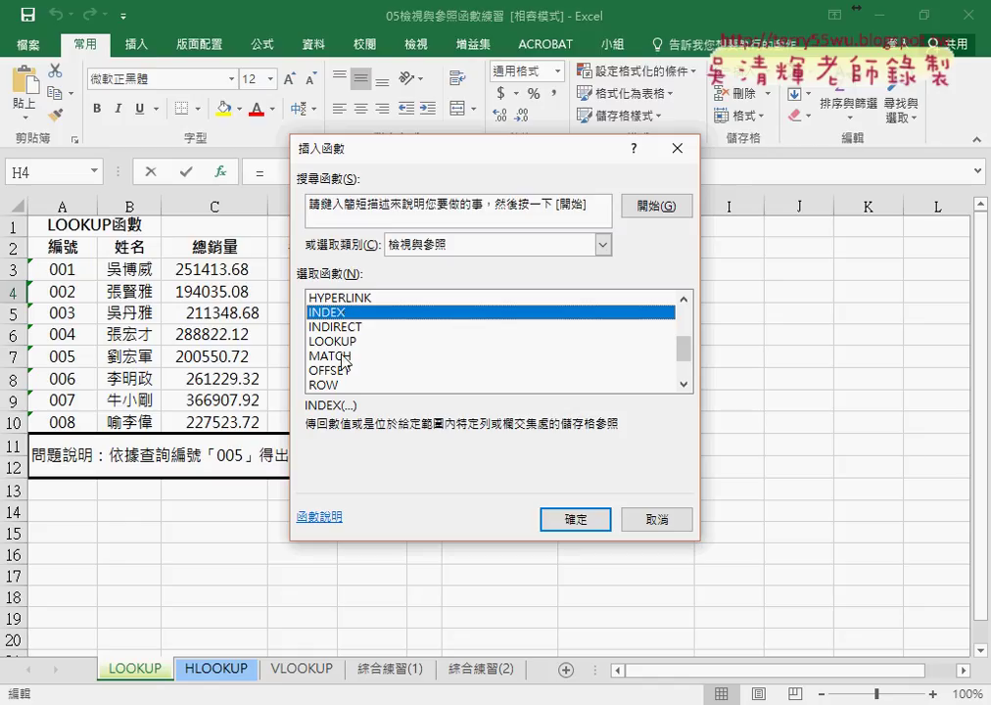
{"action": "left_click", "coordinate": [341, 357]}
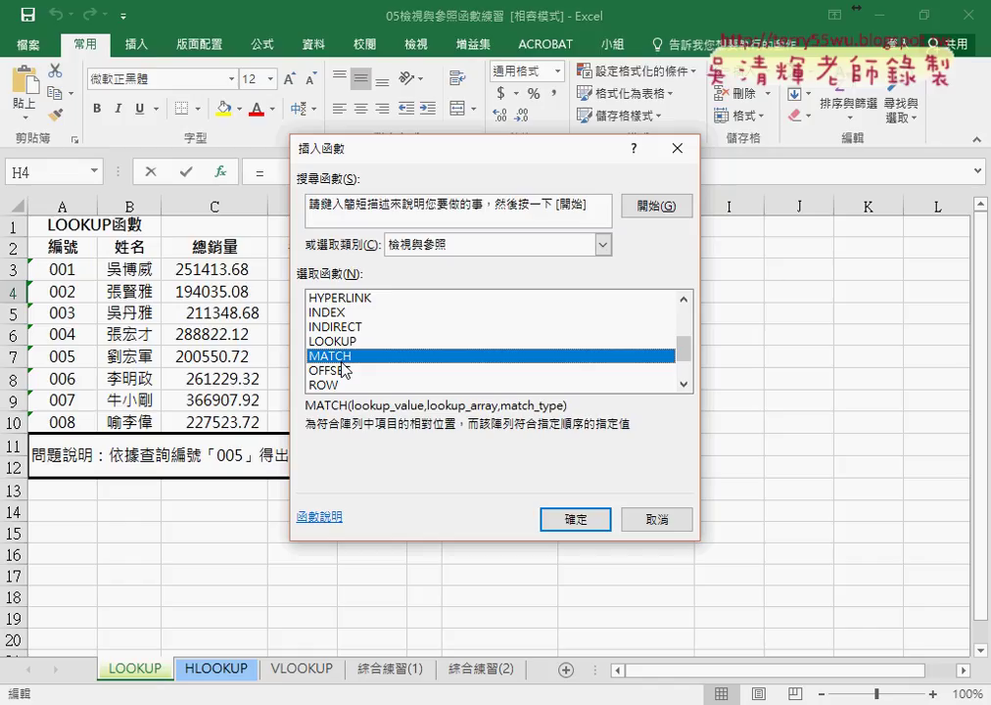
{"action": "scroll", "coordinate": [686, 380], "scroll_direction": "down", "scroll_amount": 2}
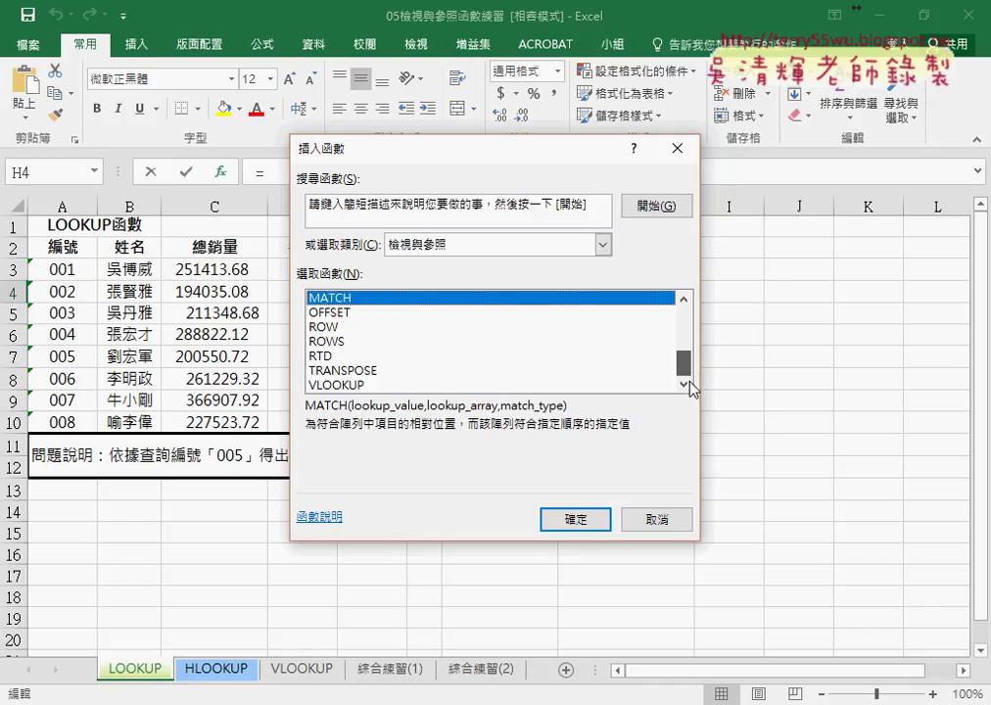
{"action": "left_click", "coordinate": [393, 385]}
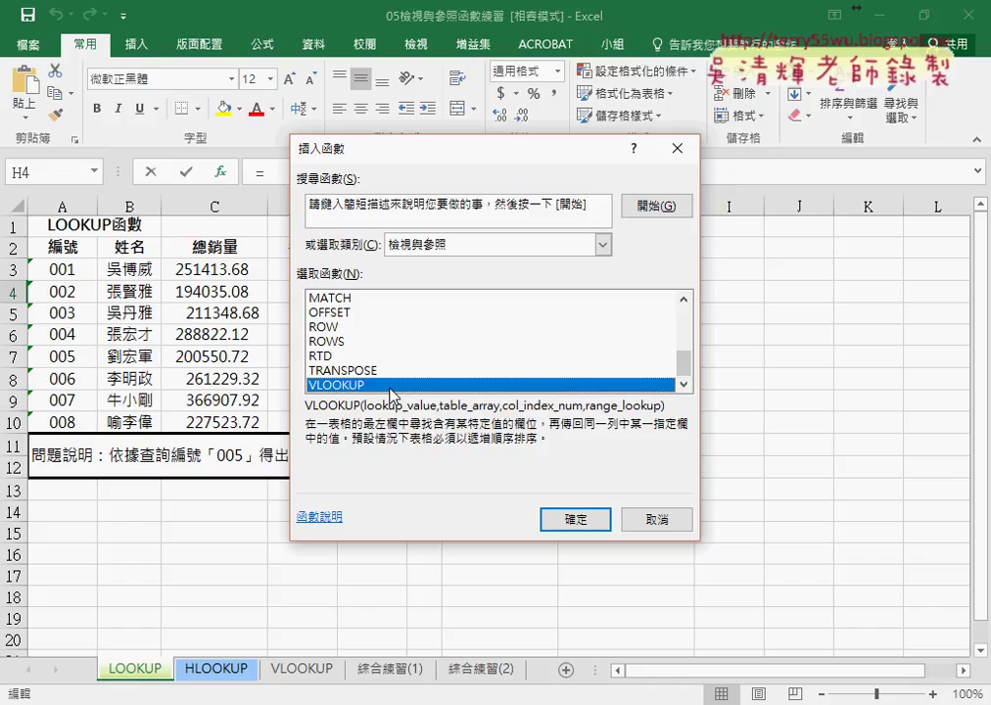
- Review INDEX, INDIRECT and OFFSET, then cancel Insert Function without inserting anything into H4
{"action": "left_click", "coordinate": [685, 300]}
{"action": "left_click", "coordinate": [685, 300]}
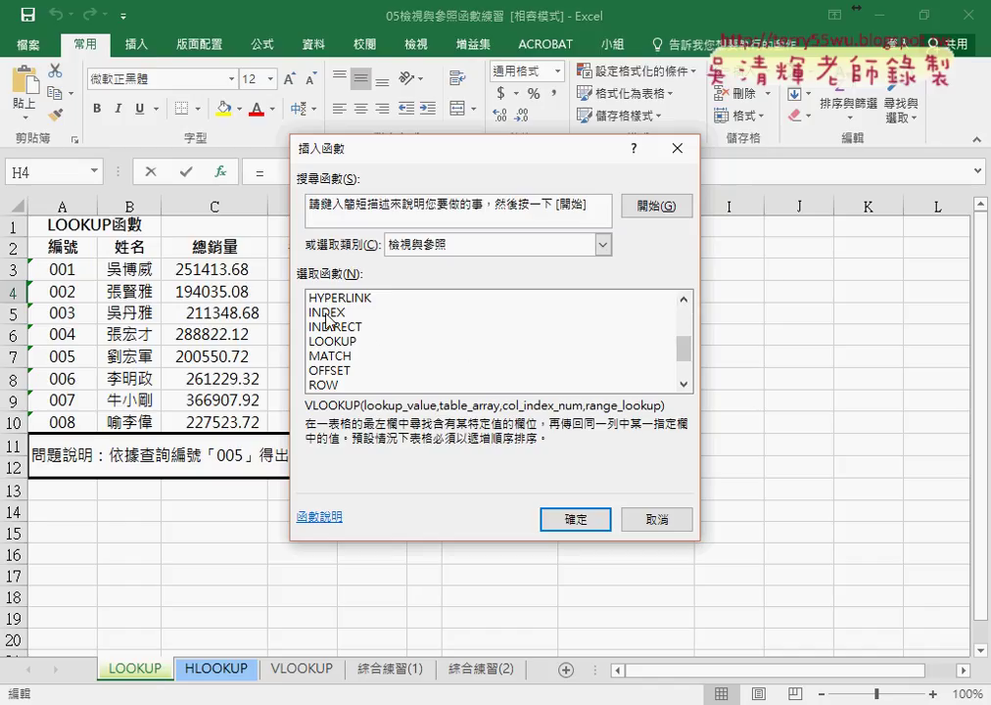
{"action": "left_click", "coordinate": [328, 314]}
{"action": "left_click", "coordinate": [335, 329]}
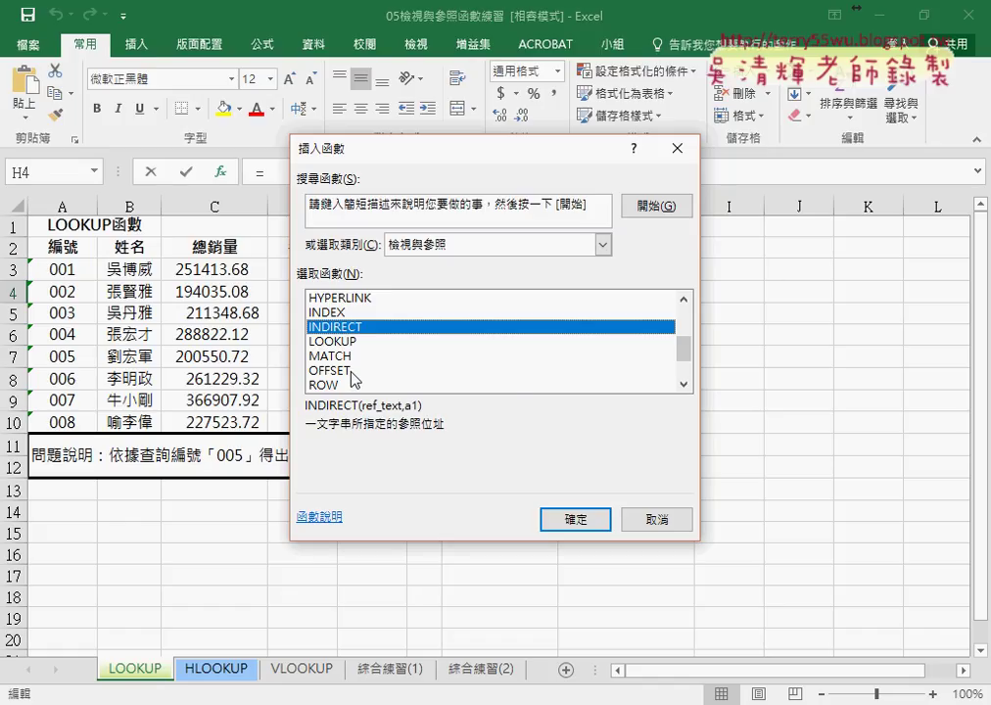
{"action": "left_click", "coordinate": [351, 372]}
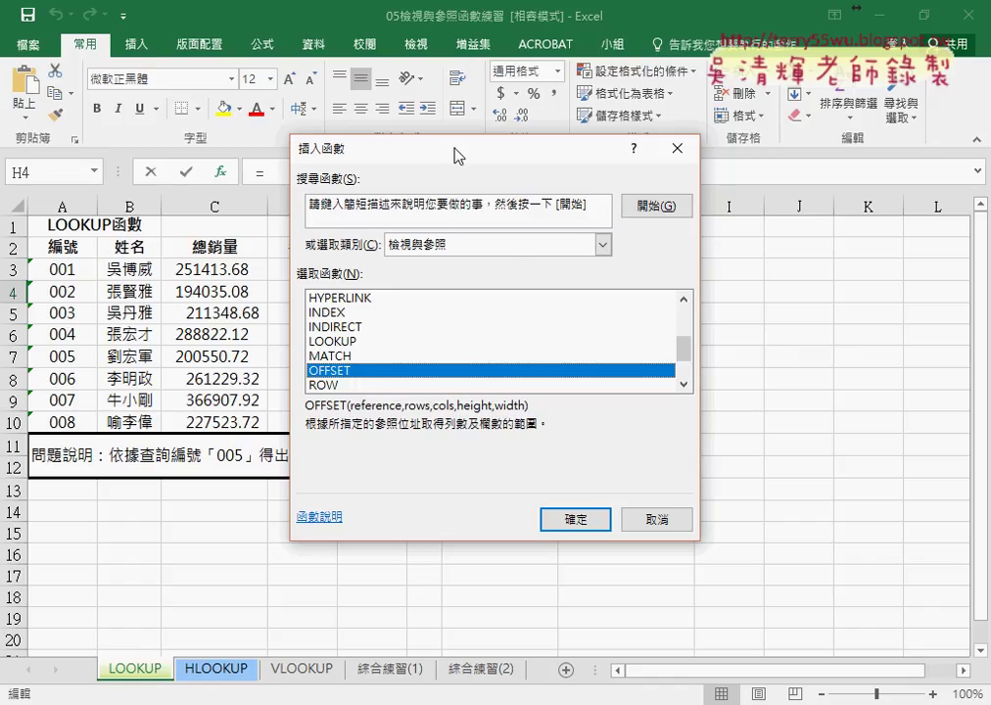
{"action": "left_click", "coordinate": [665, 522]}
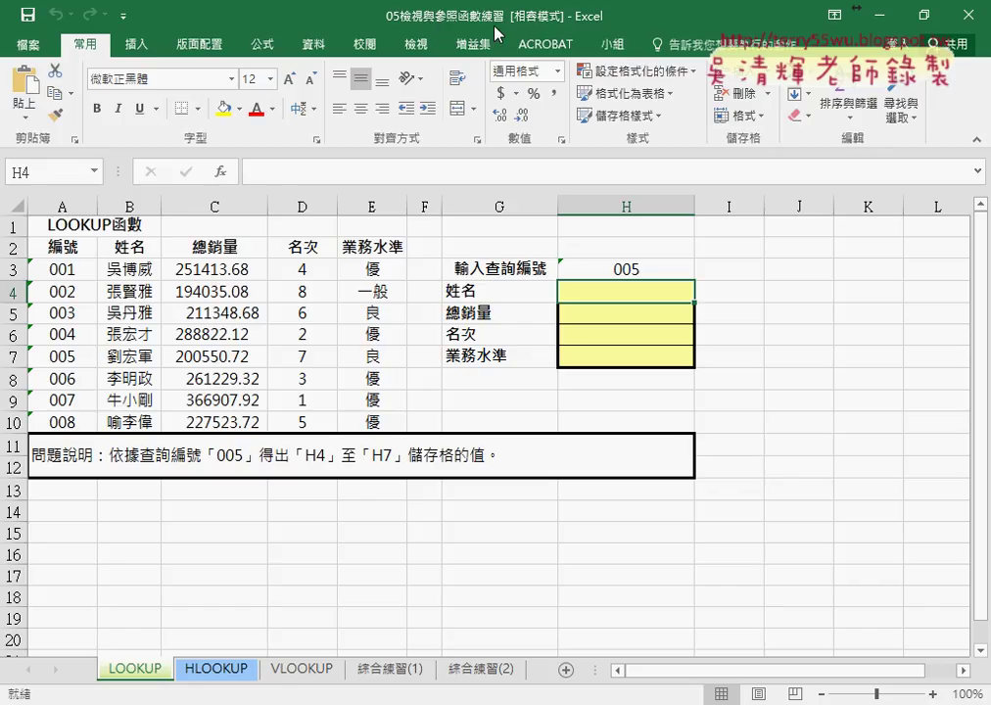